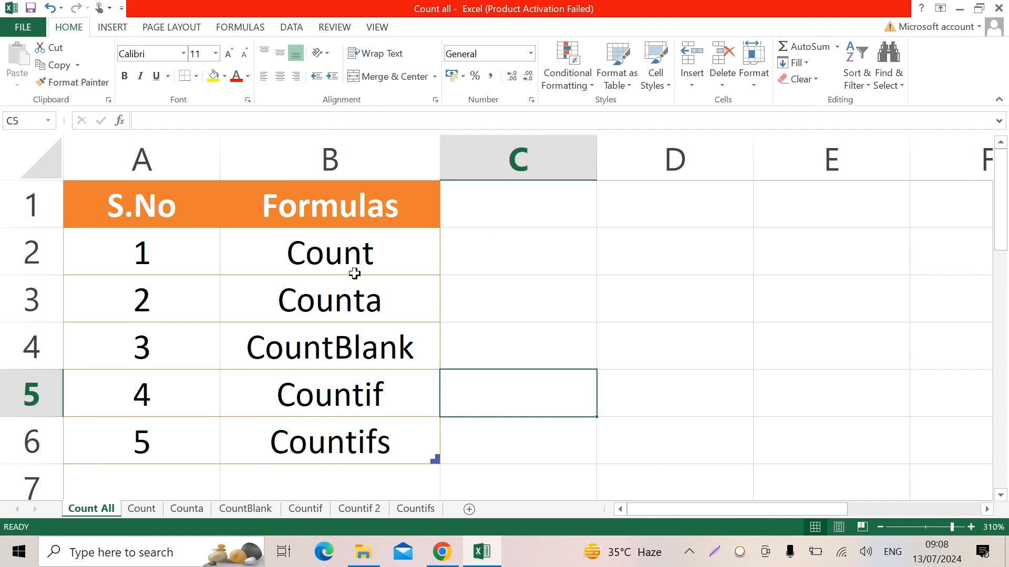
On the Count sheet, enter the formula =count(A3:E11) in the merged cell G4 below the Count heading.
{"action": "left_click", "coordinate": [140, 508]}
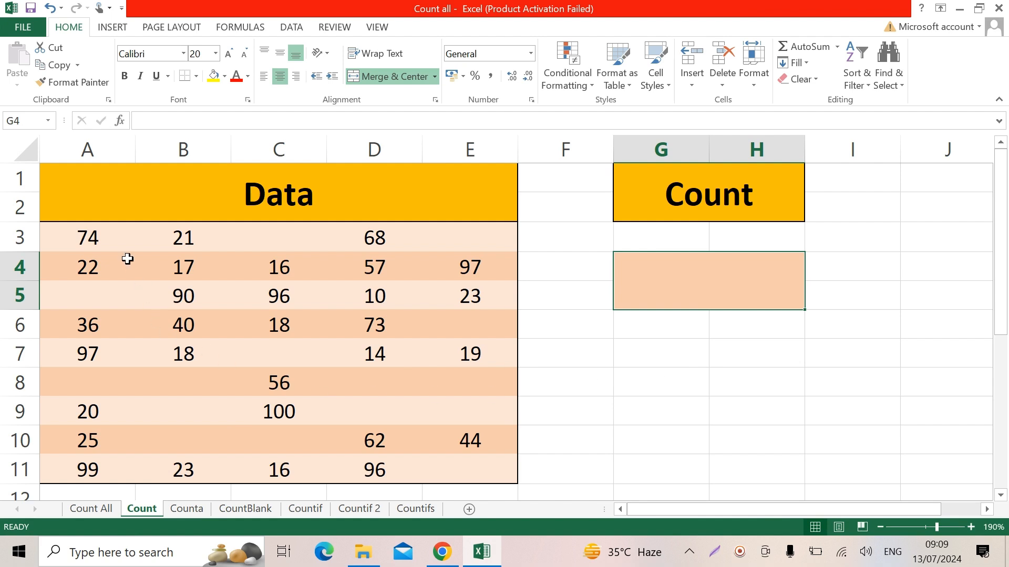
{"action": "left_click", "coordinate": [84, 292]}
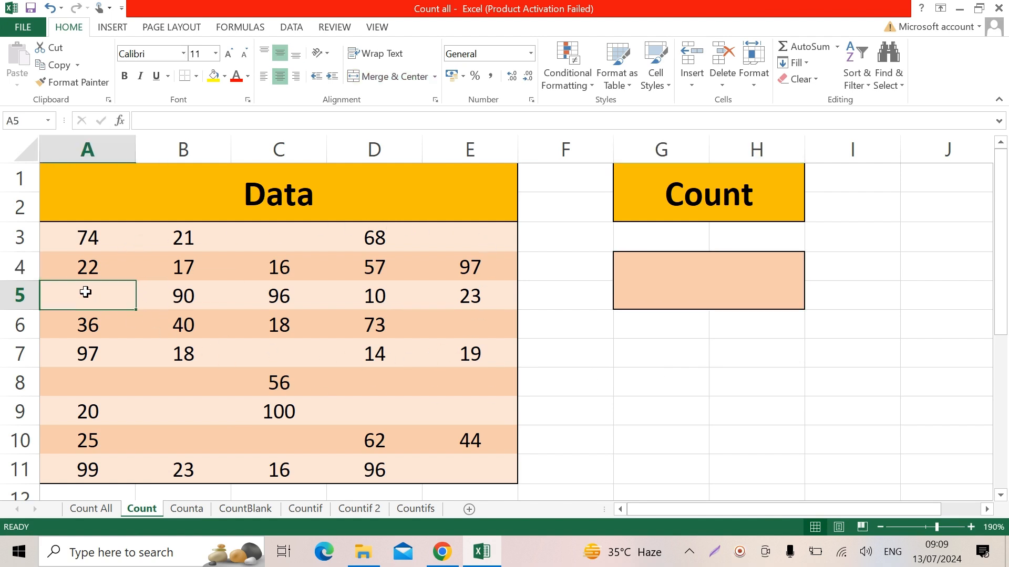
{"action": "left_click", "coordinate": [85, 375]}
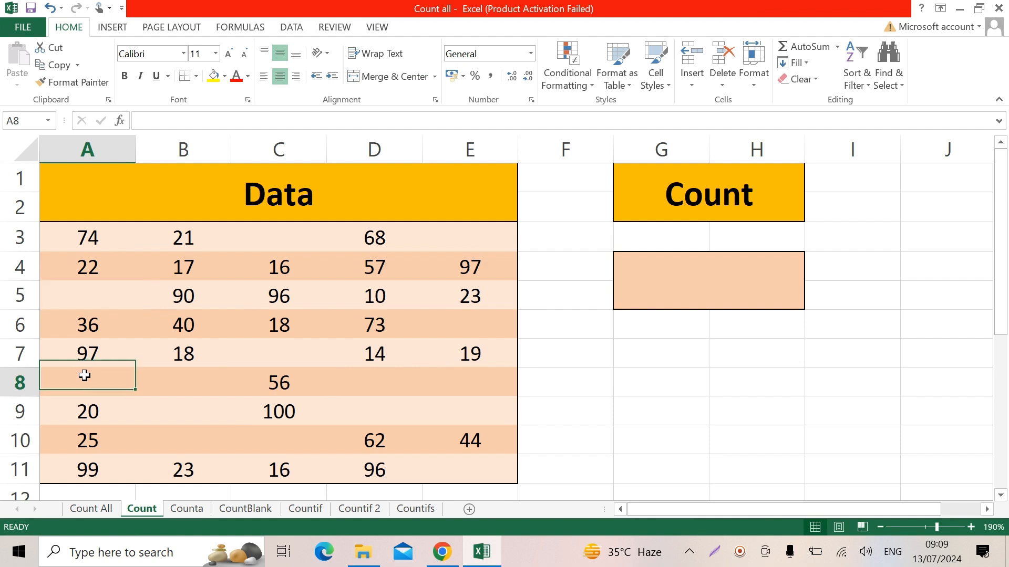
{"action": "left_click", "coordinate": [182, 383]}
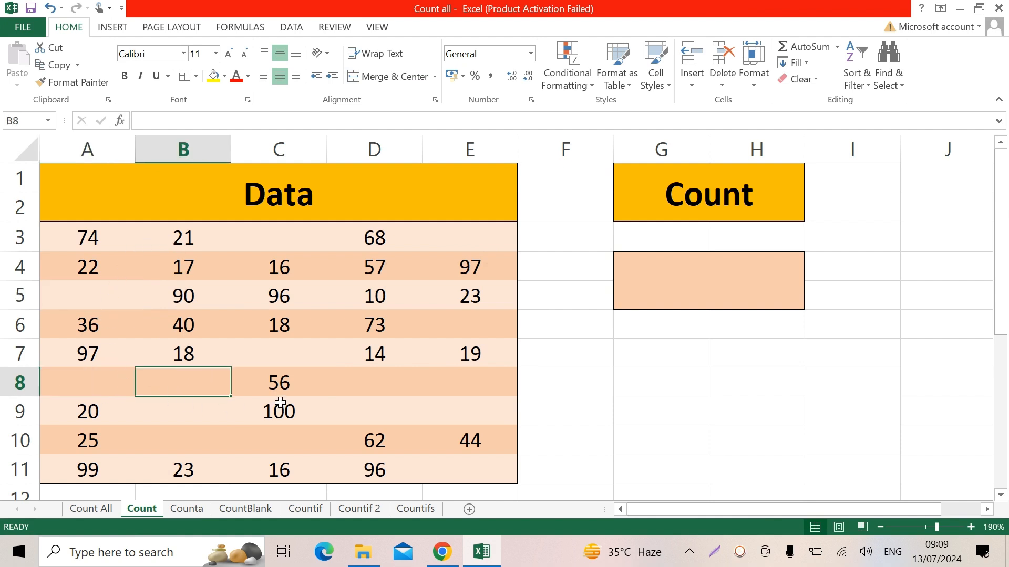
{"action": "left_click", "coordinate": [694, 275]}
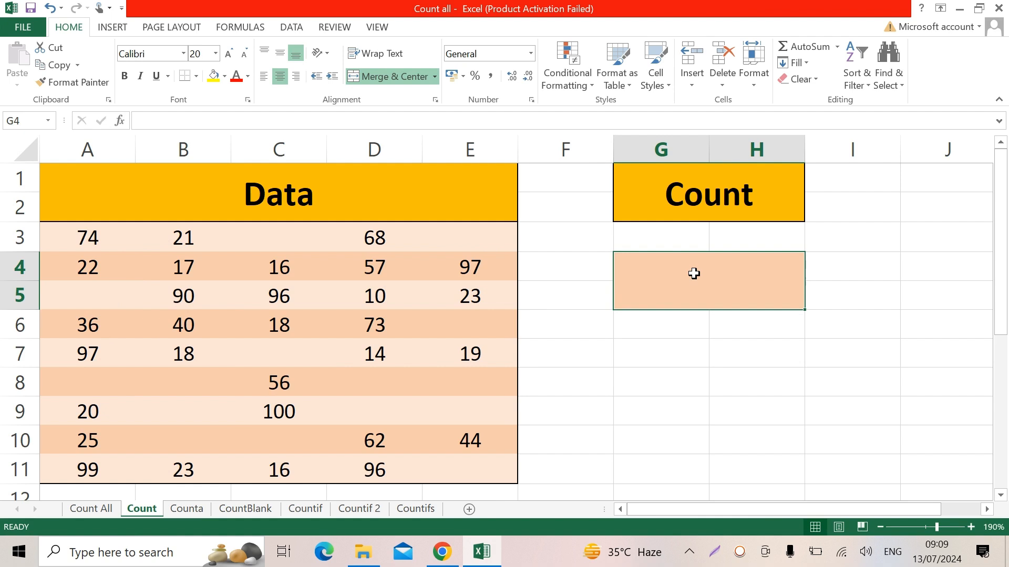
{"action": "type", "text": "=count"}
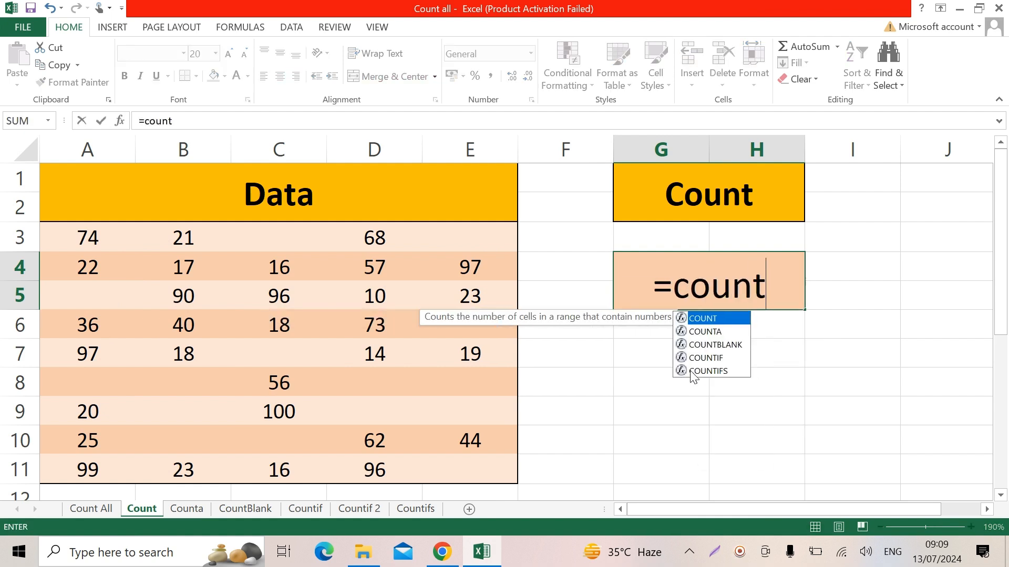
{"action": "type", "text": "("}
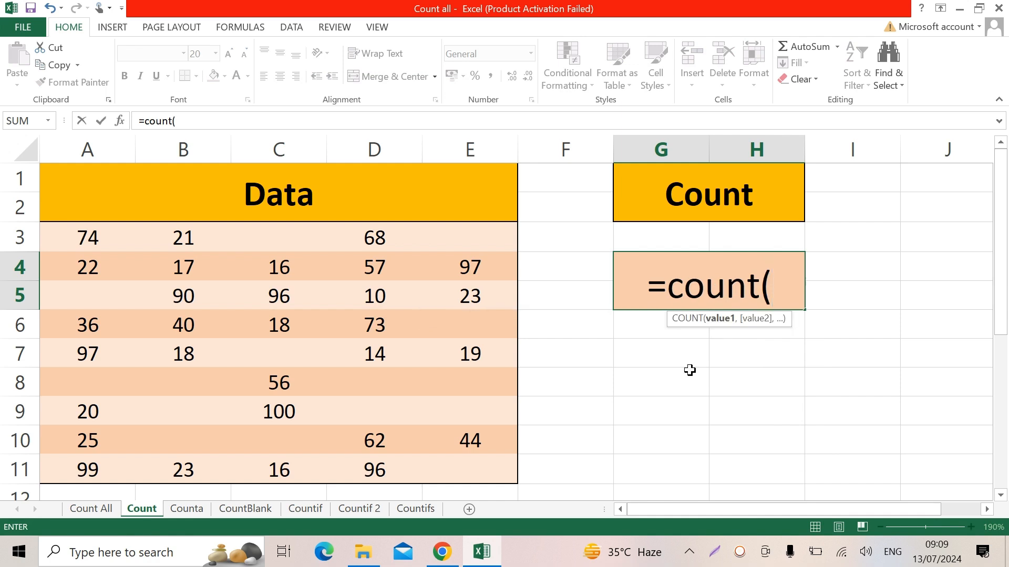
{"action": "left_click_drag", "start_coordinate": [85, 237], "coordinate": [441, 466]}
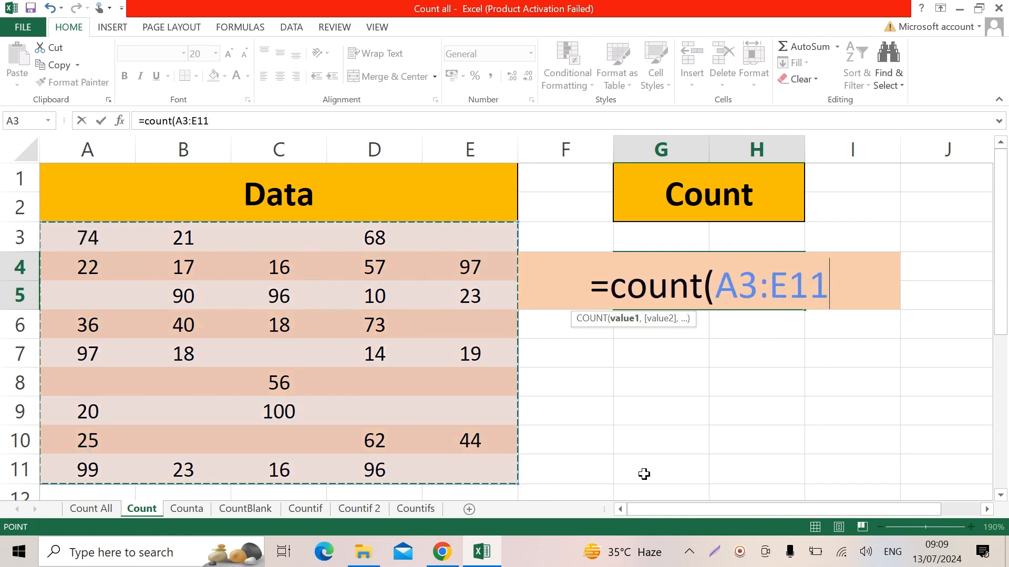
{"action": "type", "text": ")"}
{"action": "key", "text": "Return"}
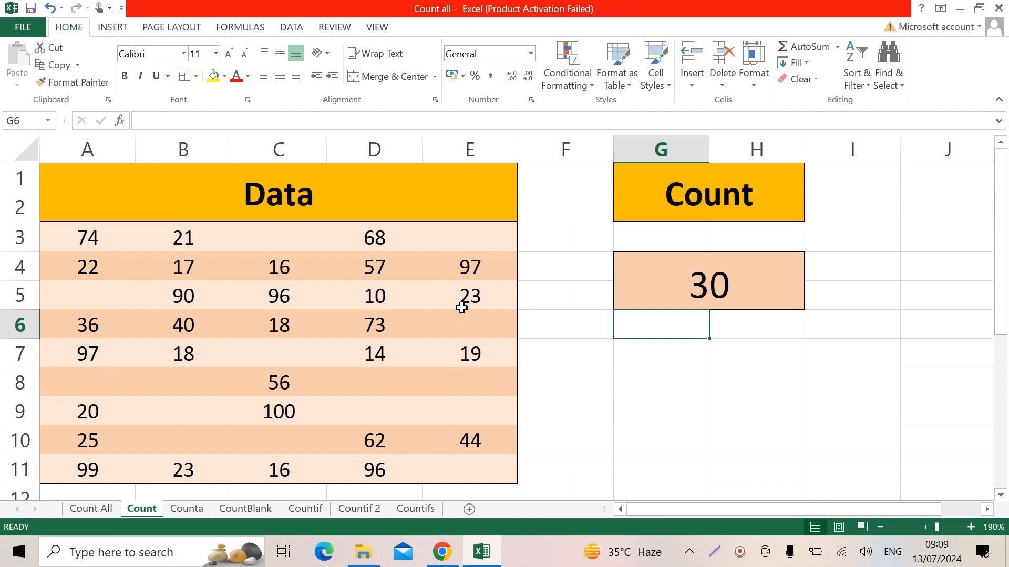
Add text entries to the data table: a in cell D8 and Apple in cell D9.
{"action": "left_click", "coordinate": [387, 383]}
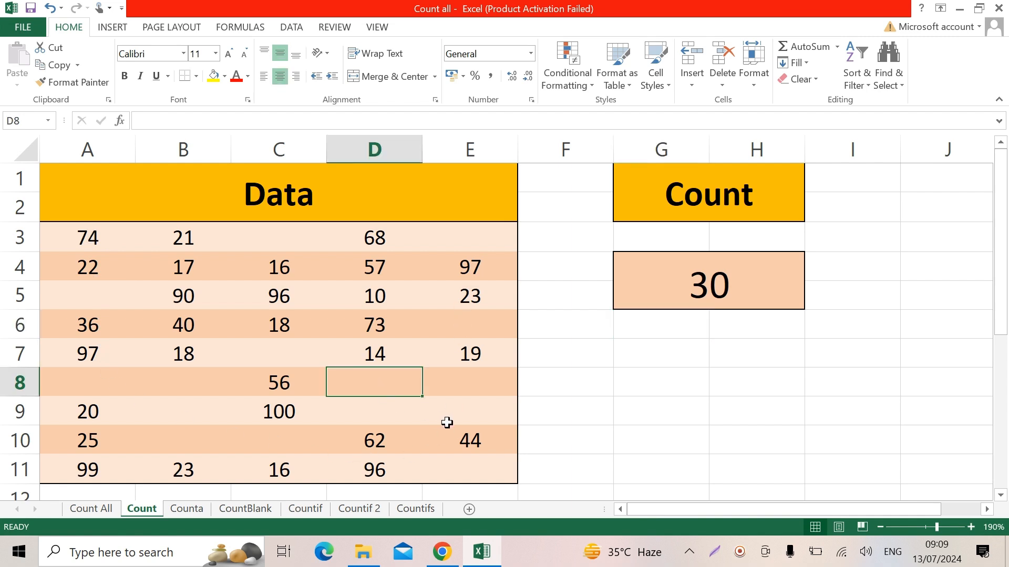
{"action": "type", "text": "a"}
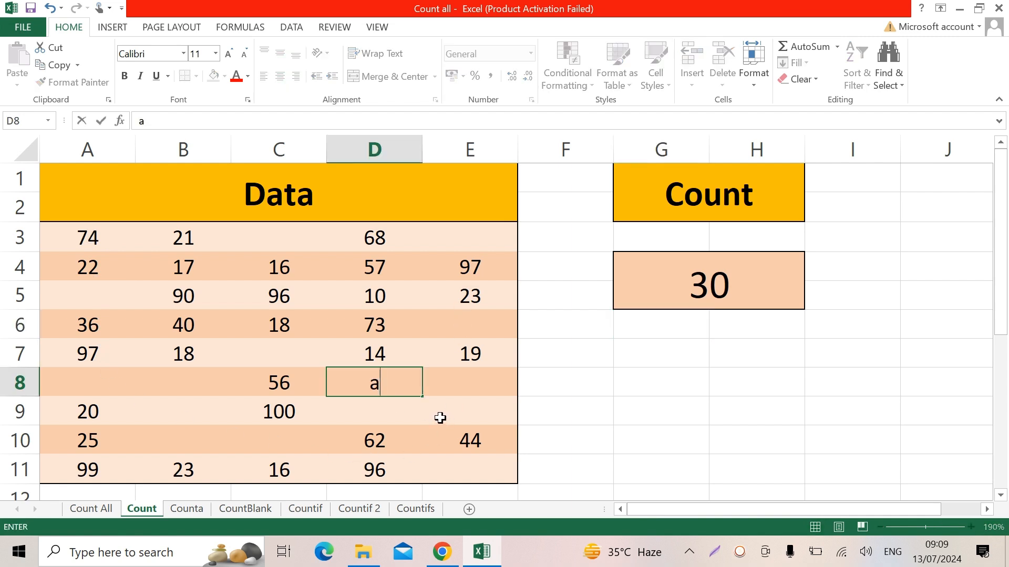
{"action": "key", "text": "Return"}
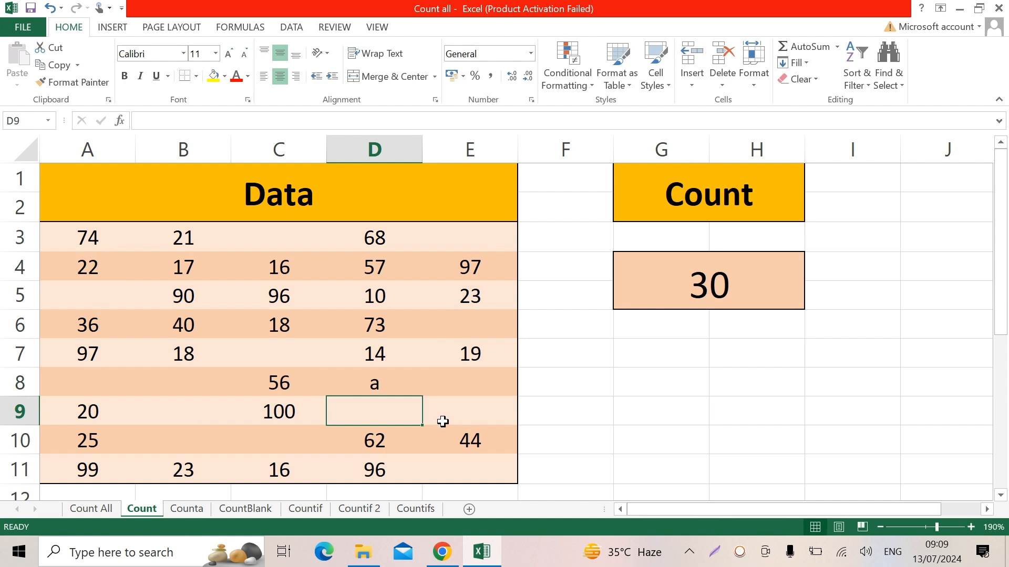
{"action": "type", "text": "Apple"}
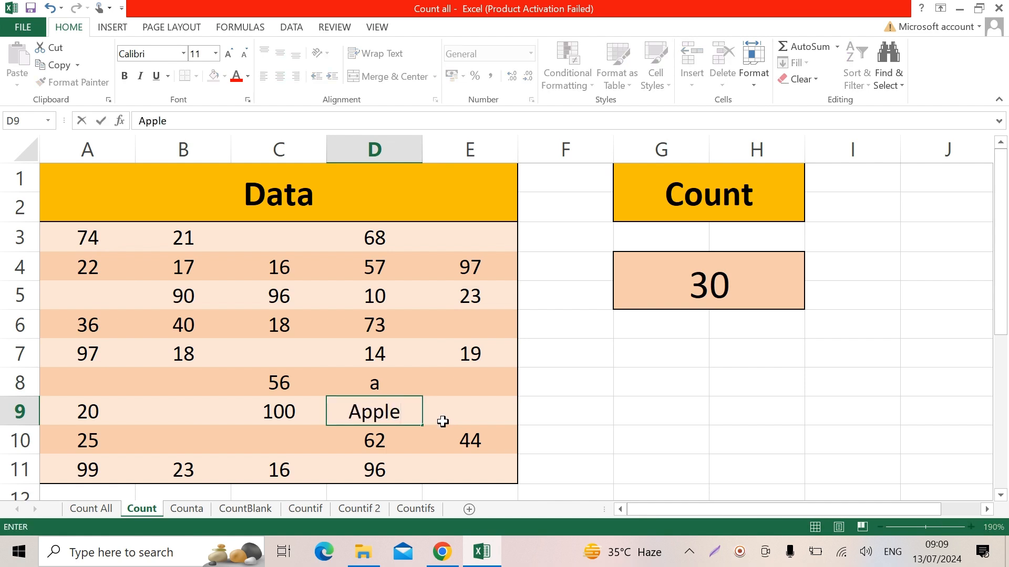
{"action": "key", "text": "Return"}
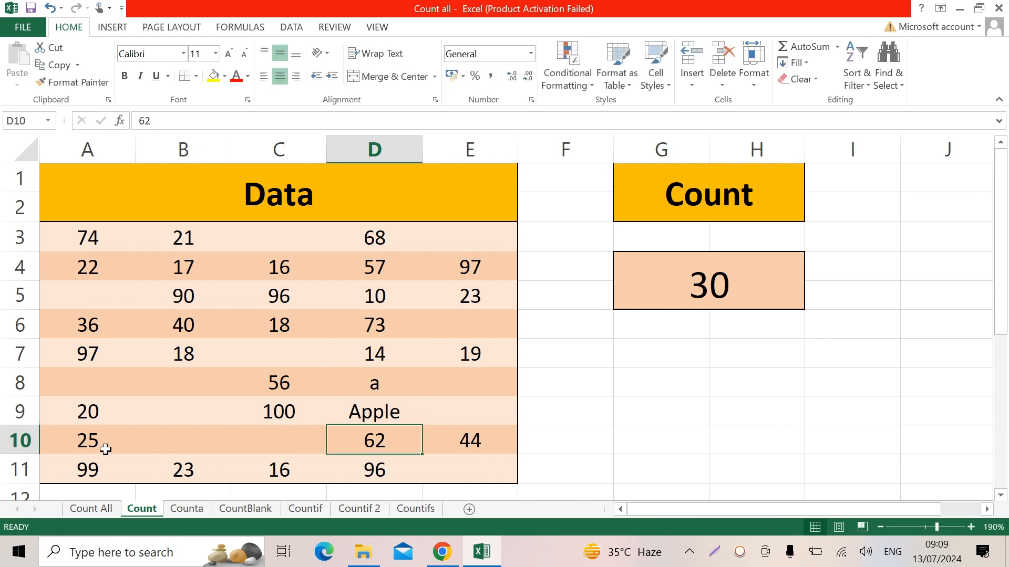
Enter the number 20 in the empty cell B8 of the data table.
{"action": "left_click", "coordinate": [186, 382]}
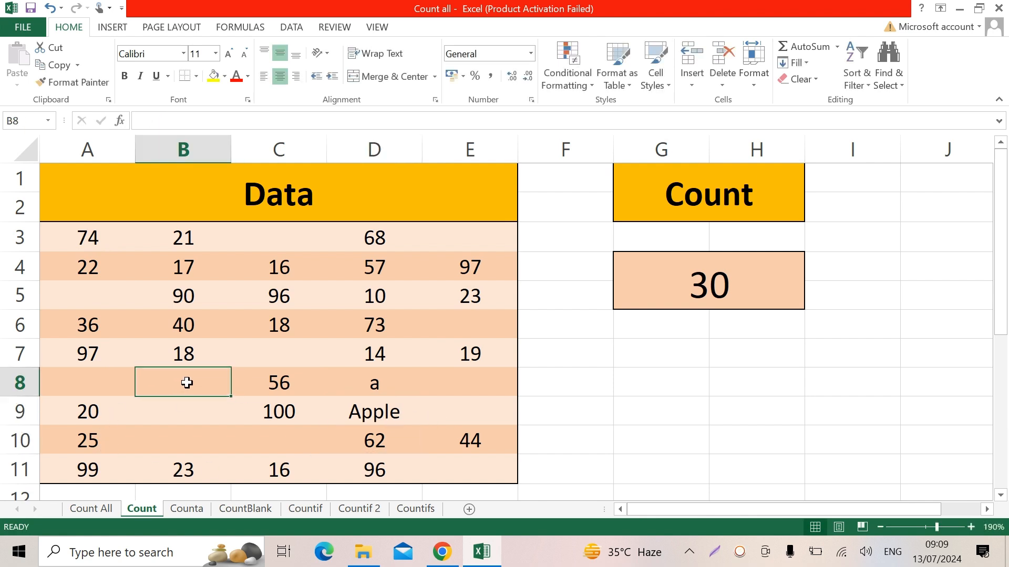
{"action": "type", "text": "20"}
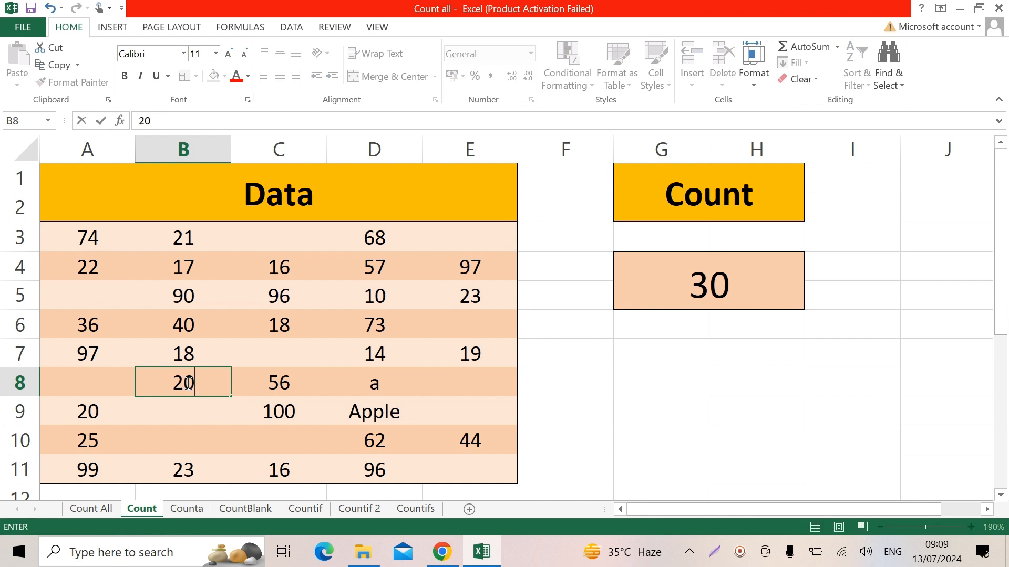
{"action": "key", "text": "Return"}
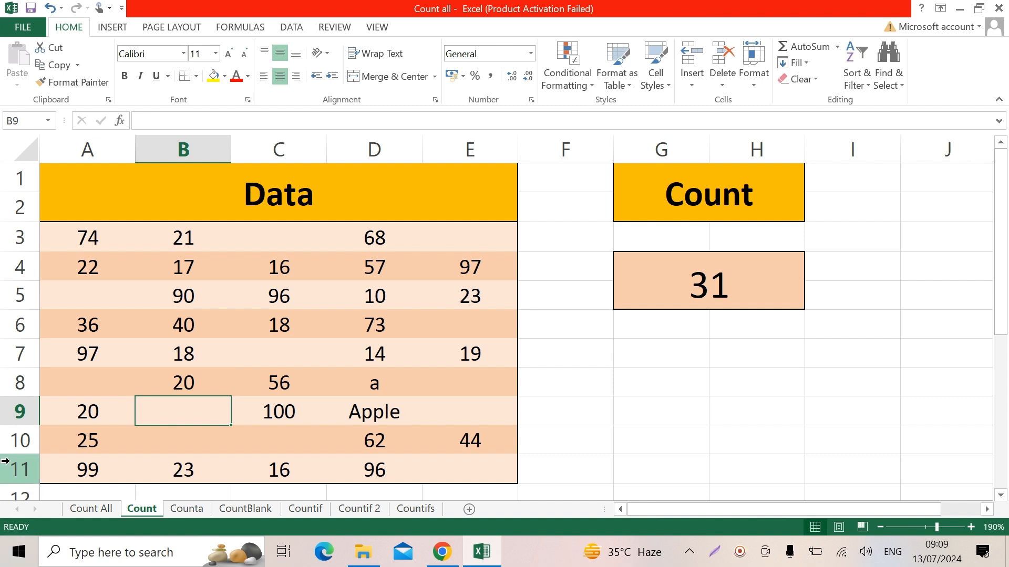
On the Counta sheet, enter the formula =counta(A3:E11) in the merged cell G4.
{"action": "left_click", "coordinate": [186, 509]}
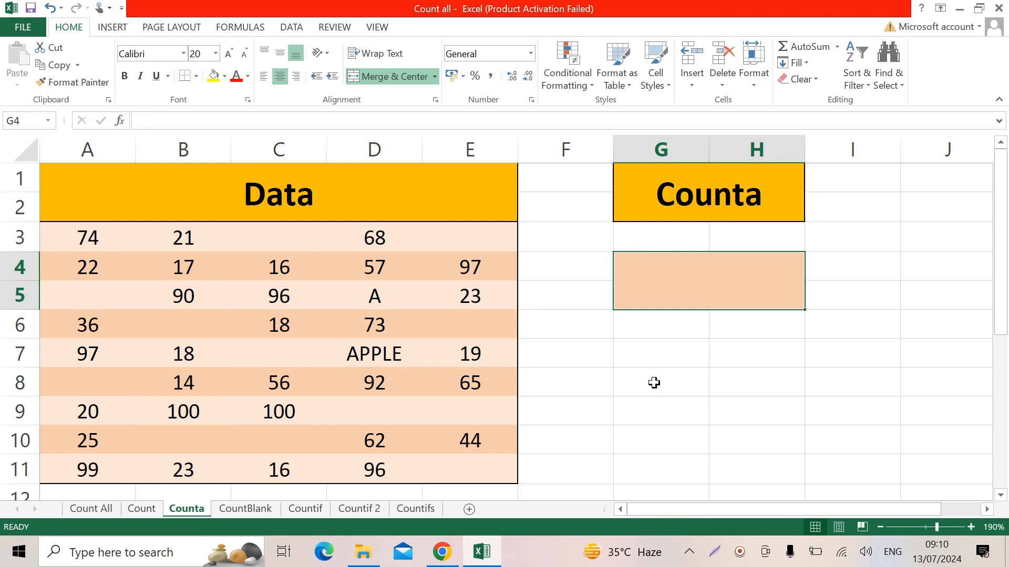
{"action": "type", "text": "=counta"}
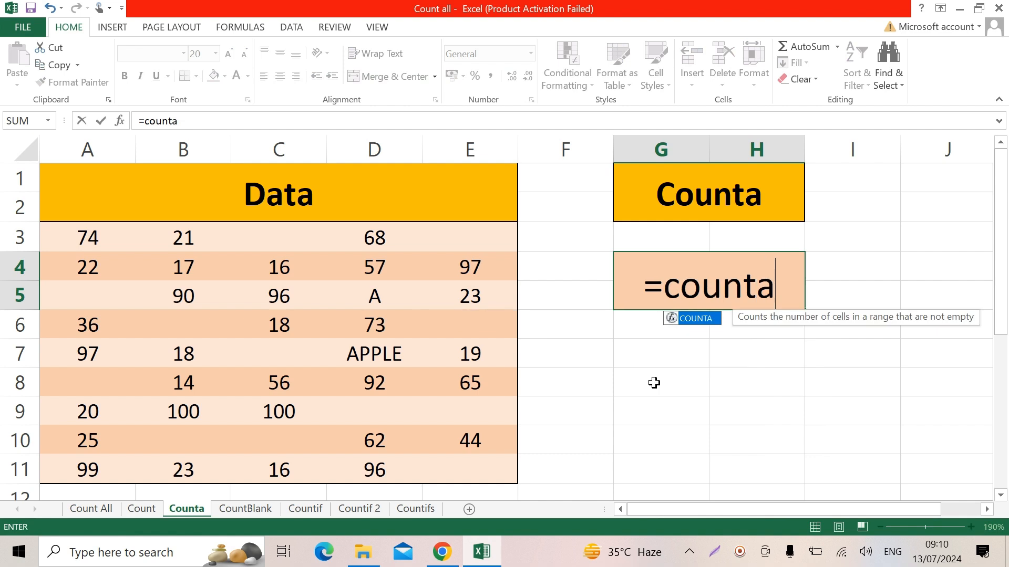
{"action": "type", "text": "("}
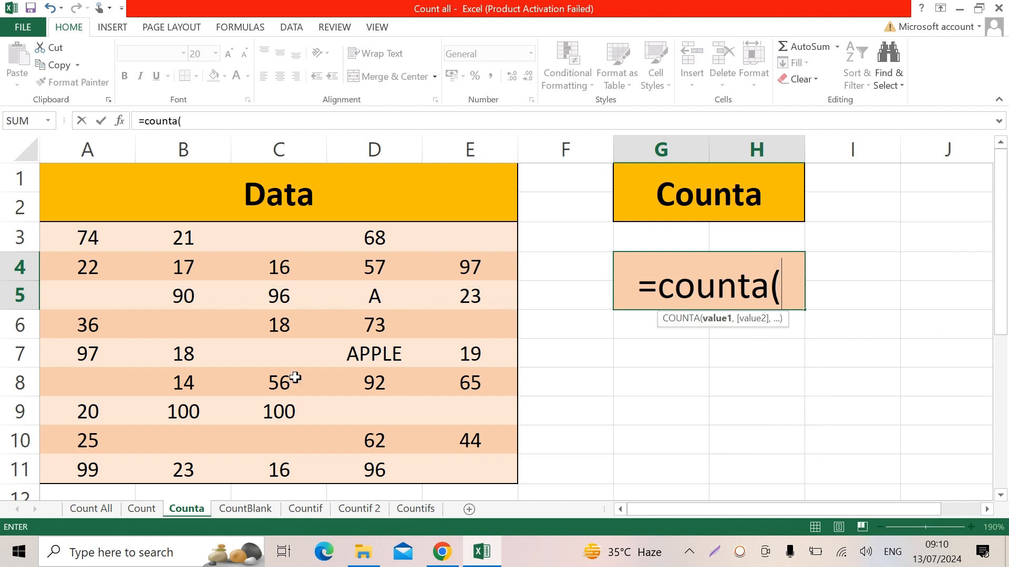
{"action": "left_click_drag", "start_coordinate": [87, 239], "coordinate": [472, 469]}
{"action": "type", "text": ")"}
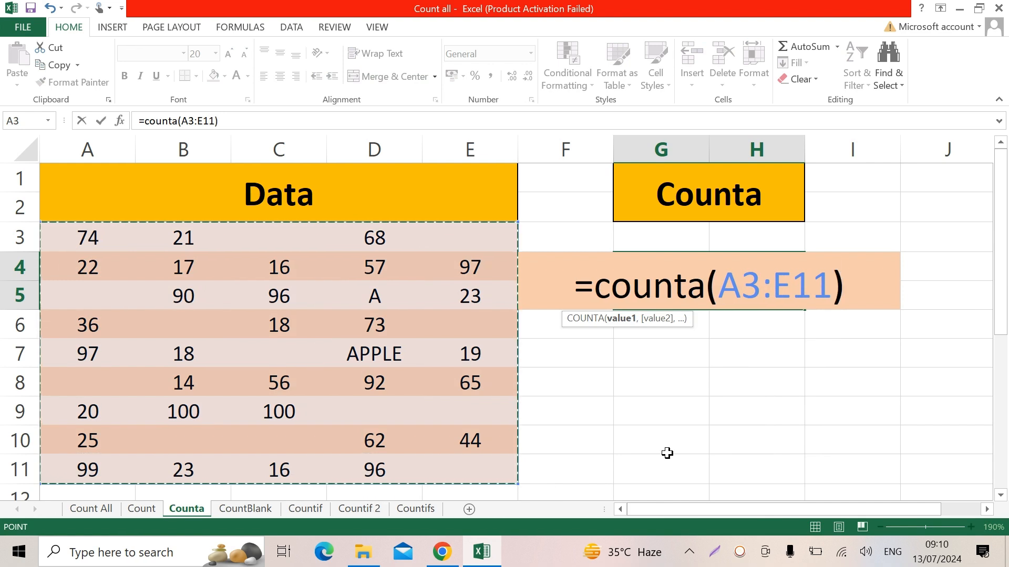
{"action": "key", "text": "Return"}
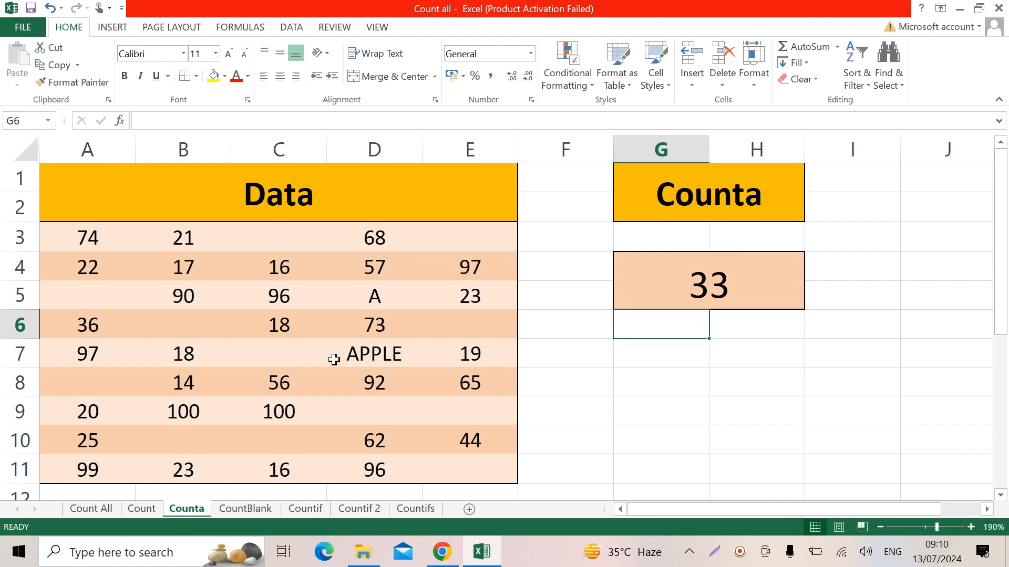
Enter Ball in the empty cell C7 and clear the contents of cell C6 above it.
{"action": "left_click", "coordinate": [290, 355]}
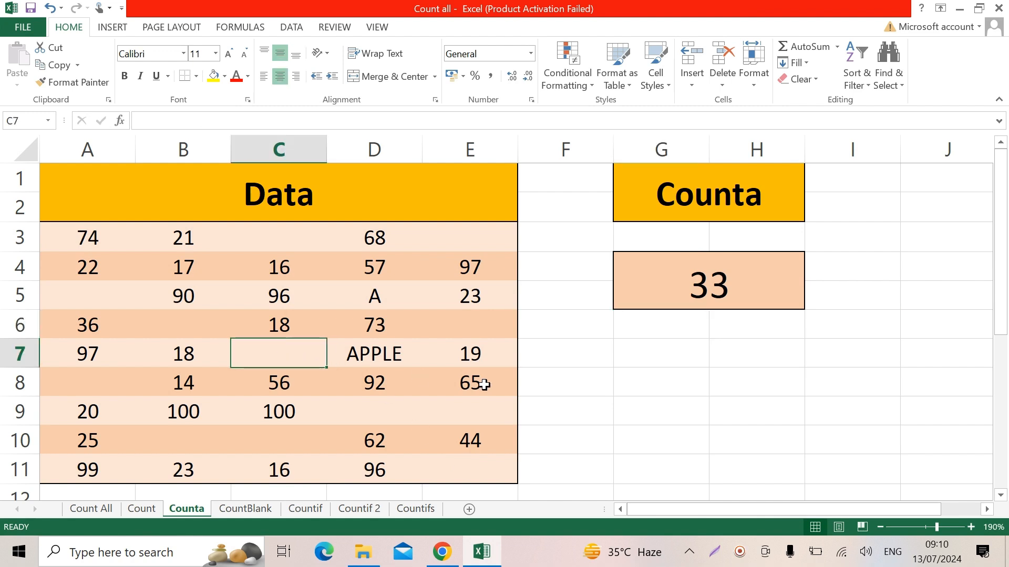
{"action": "type", "text": "Ball"}
{"action": "key", "text": "Return"}
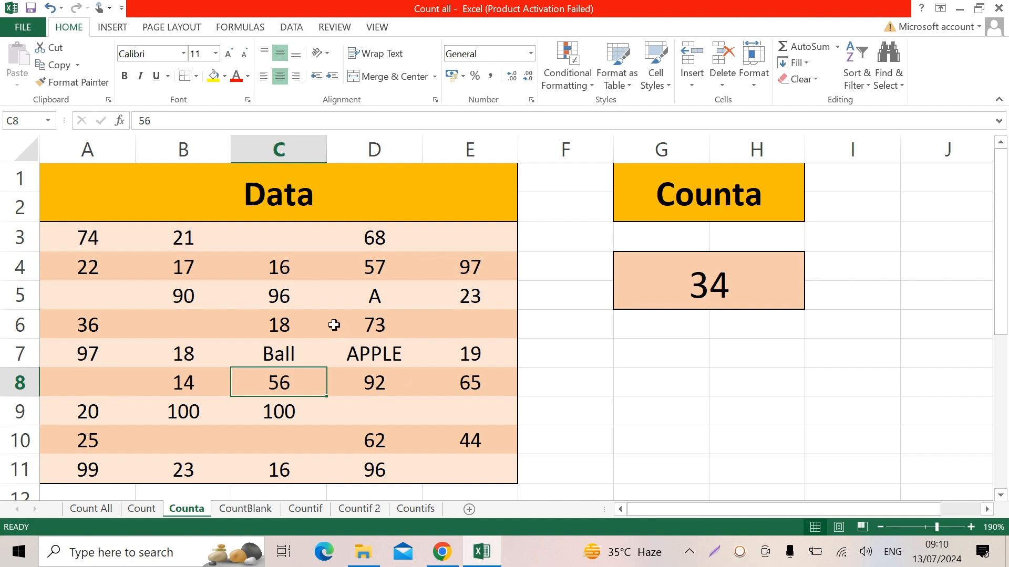
{"action": "left_click", "coordinate": [279, 315]}
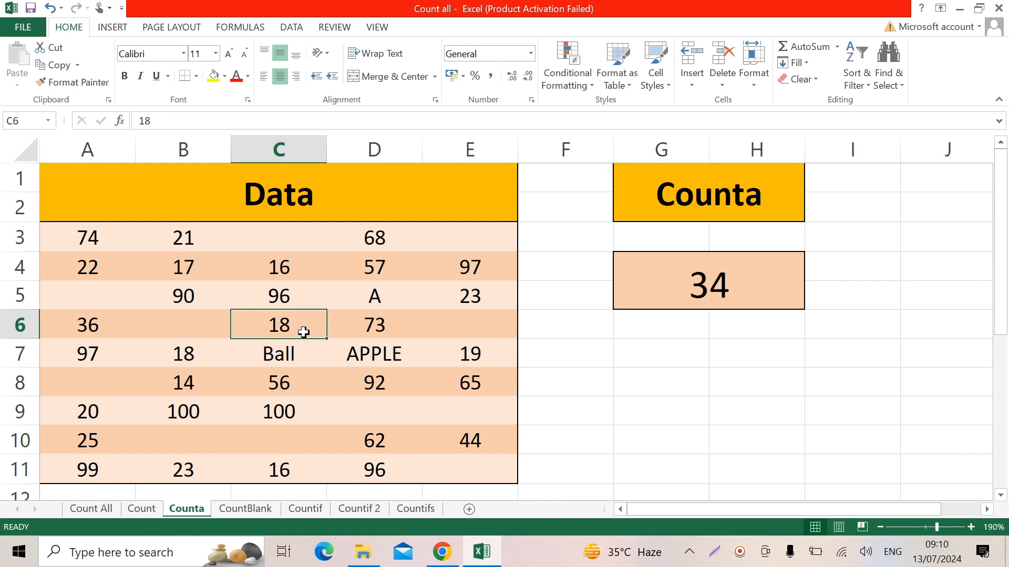
{"action": "key", "text": "Delete"}
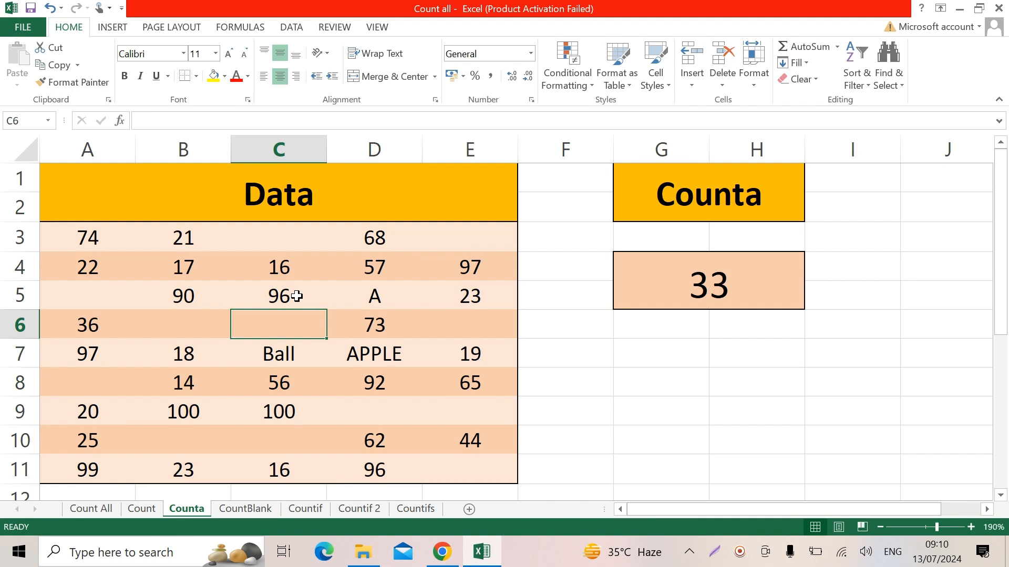
On the CountBlank sheet, enter the formula =COUNTBLANK(A3:E11) in the merged cell G4.
{"action": "left_click", "coordinate": [247, 508]}
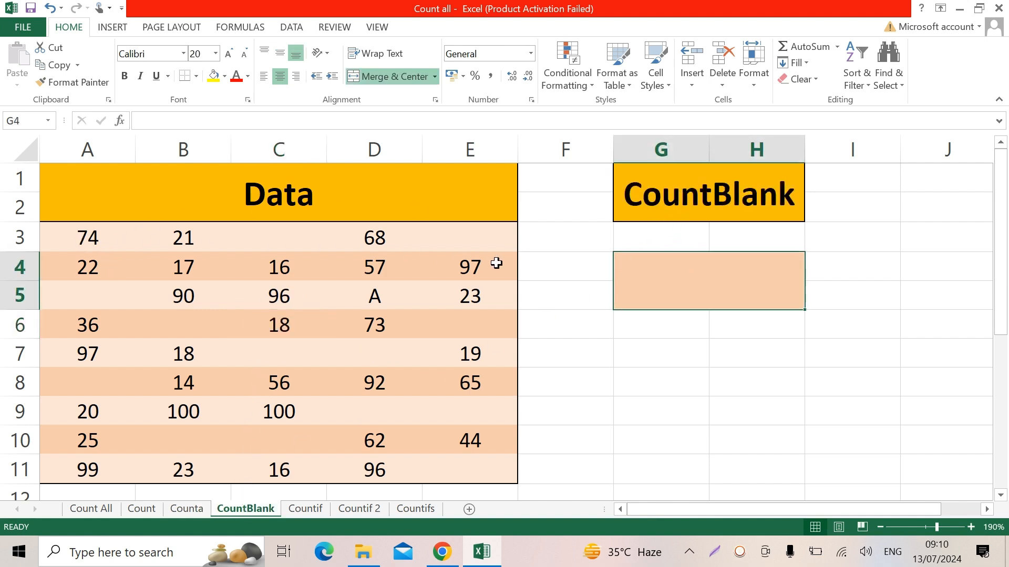
{"action": "left_click", "coordinate": [175, 325]}
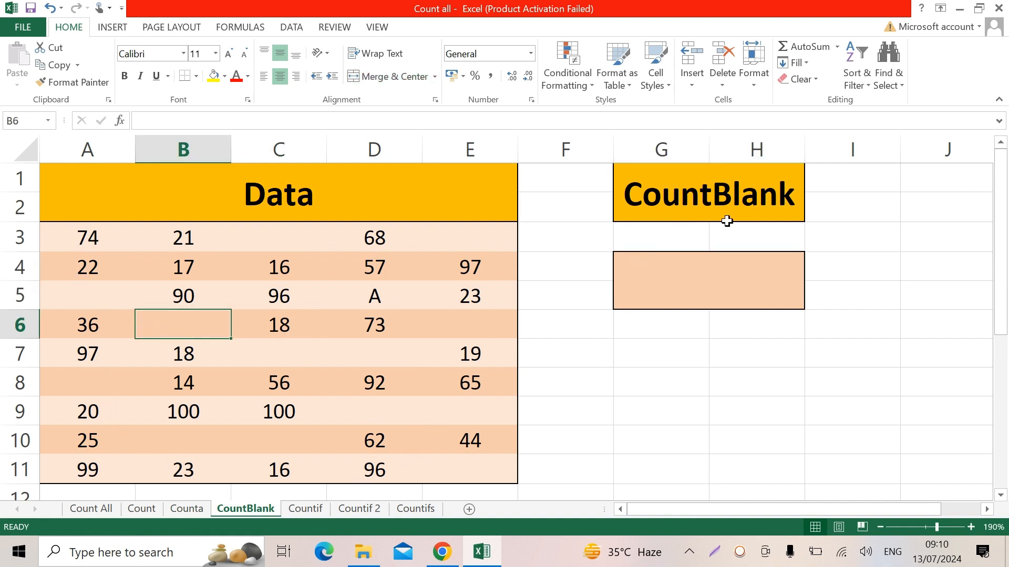
{"action": "left_click", "coordinate": [704, 287]}
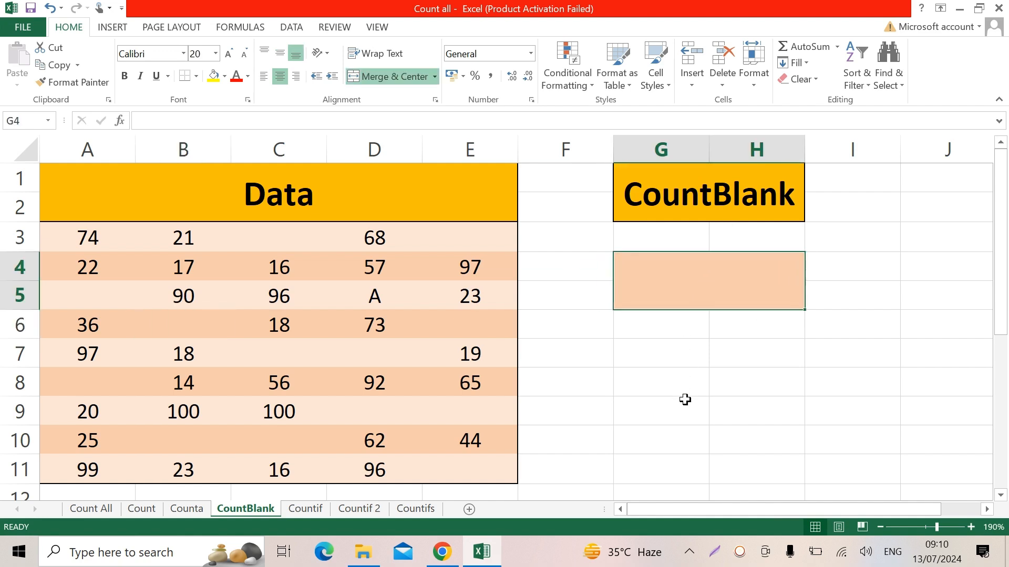
{"action": "type", "text": "=count"}
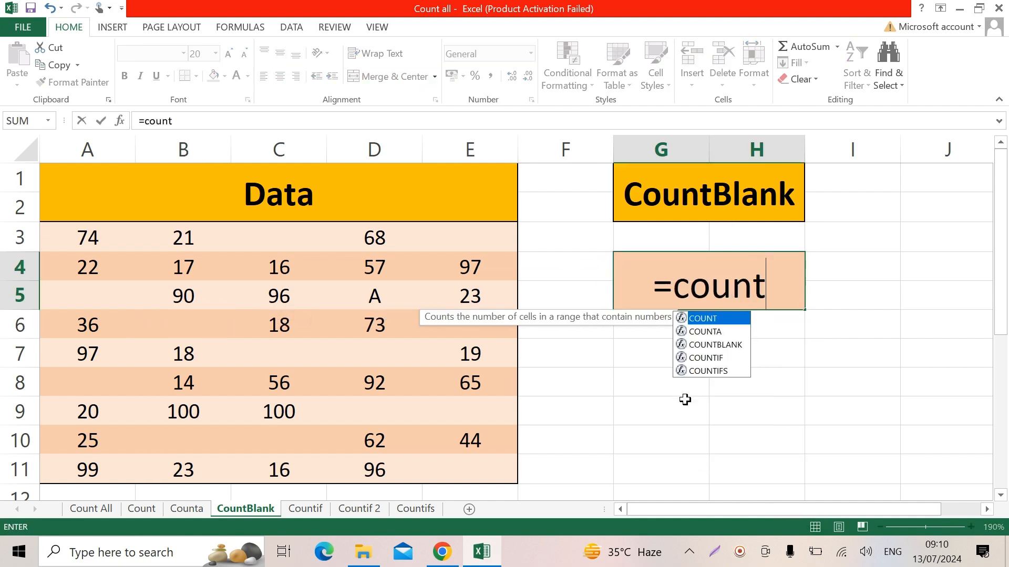
{"action": "key", "text": "Down"}
{"action": "key", "text": "Down"}
{"action": "key", "text": "Tab"}
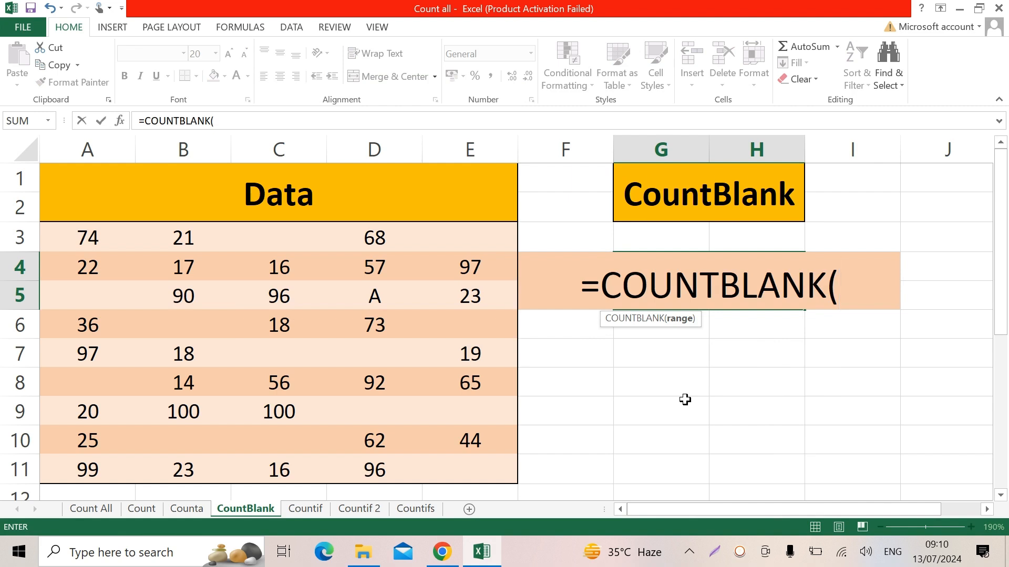
{"action": "left_click_drag", "start_coordinate": [79, 236], "coordinate": [463, 473]}
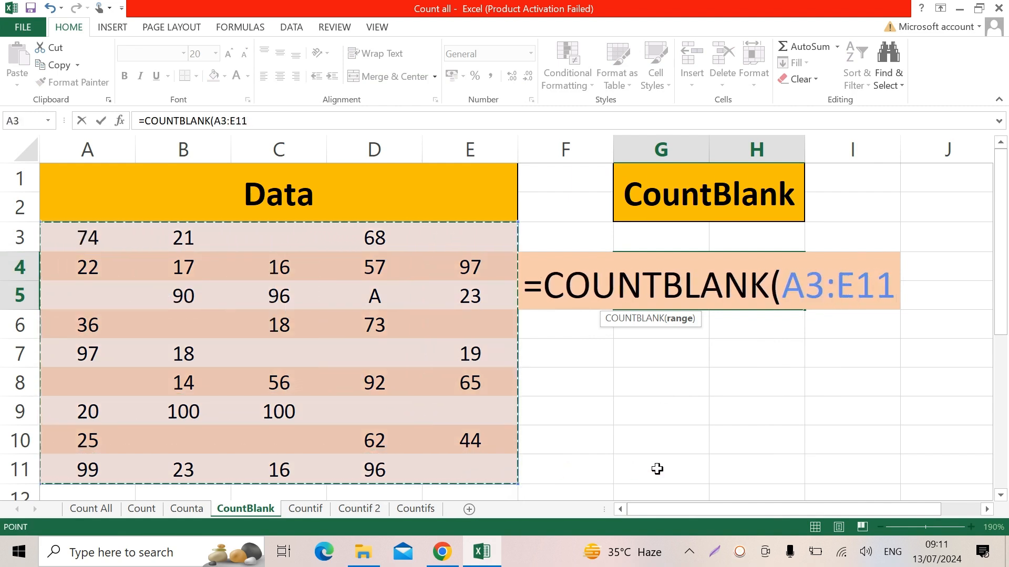
{"action": "type", "text": ")"}
{"action": "key", "text": "Return"}
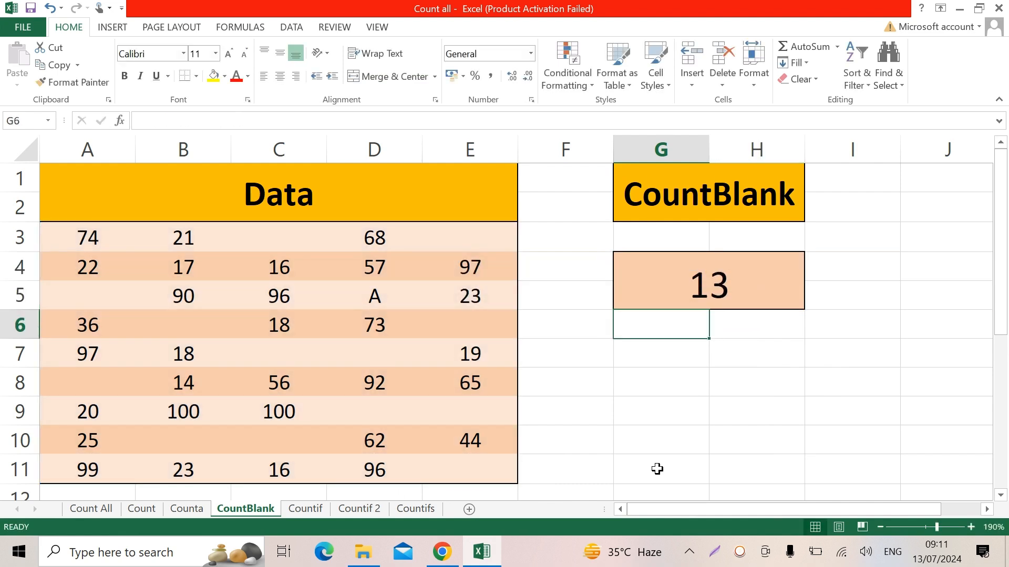
Clear the contents of cell C9 in the CountBlank sheet's data table.
{"action": "left_click", "coordinate": [289, 411]}
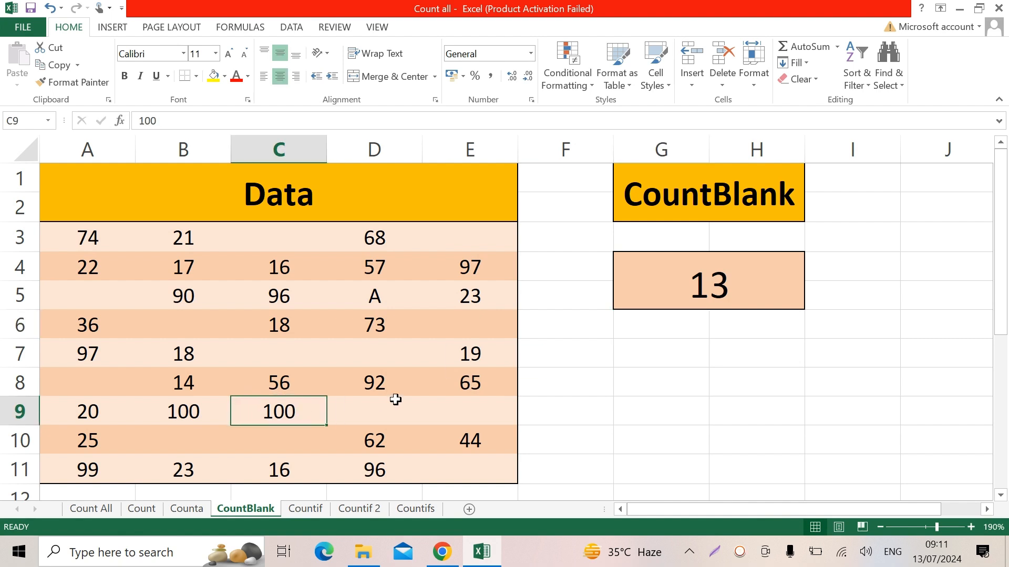
{"action": "key", "text": "Delete"}
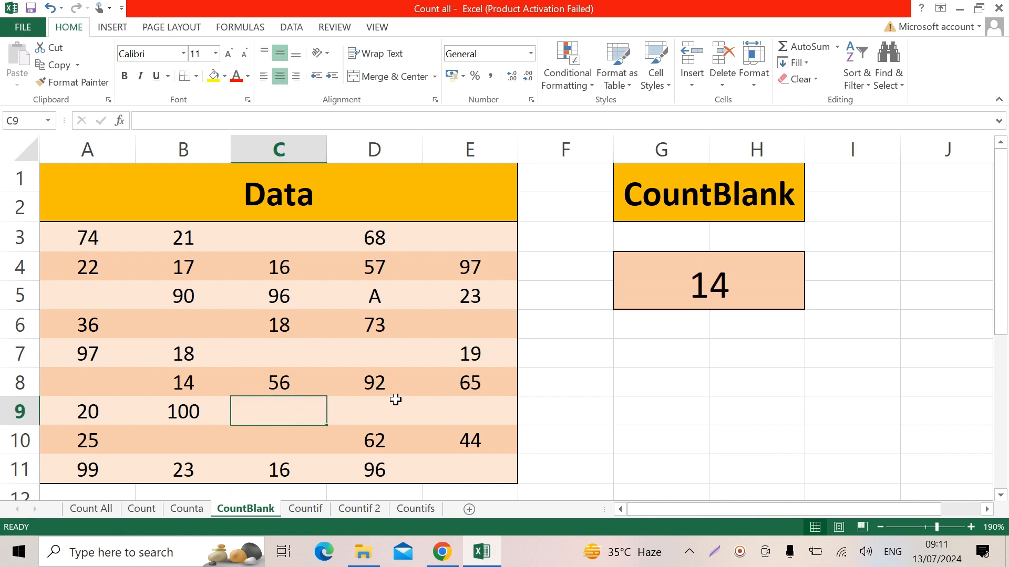
Clear the contents of cell C5 in the CountBlank sheet's data table.
{"action": "left_click", "coordinate": [274, 302]}
{"action": "key", "text": "Delete"}
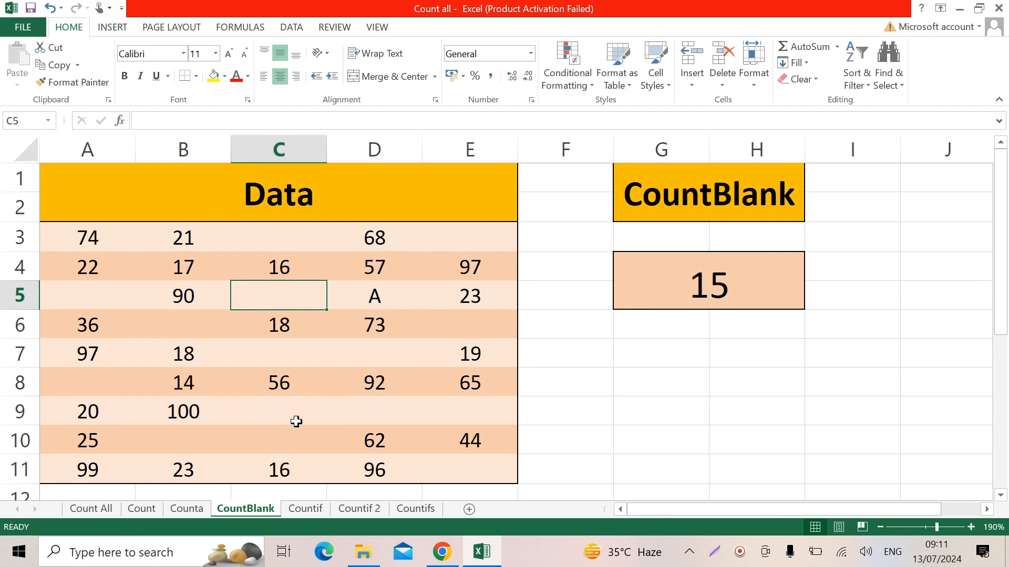
On the Countif sheet, enter =countif(Table3[@[Column2]:[Column8]],"p") in merged cell J4, with the first employee's attendance B4:H4 as the range.
{"action": "left_click", "coordinate": [307, 508]}
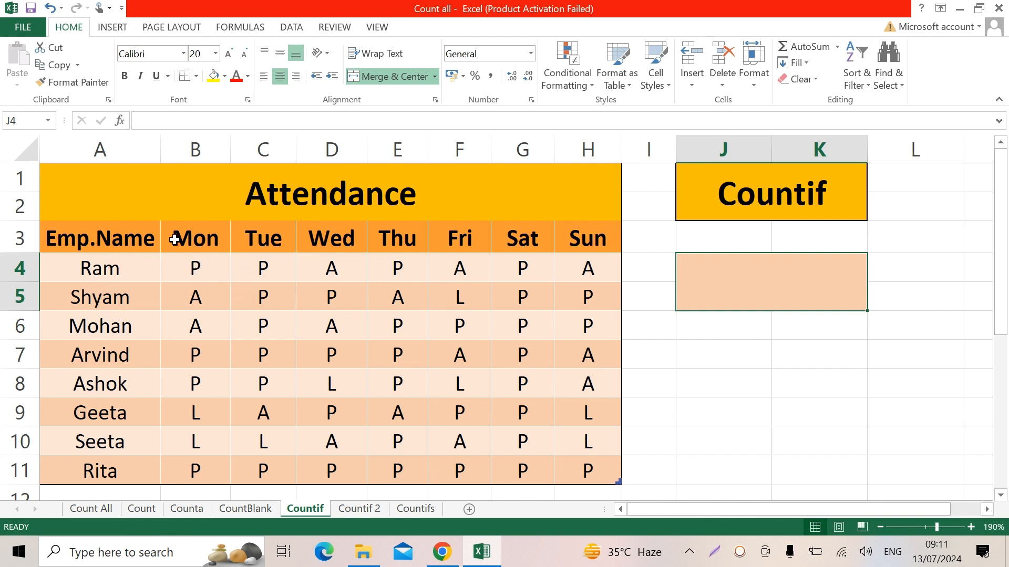
{"action": "left_click", "coordinate": [194, 267]}
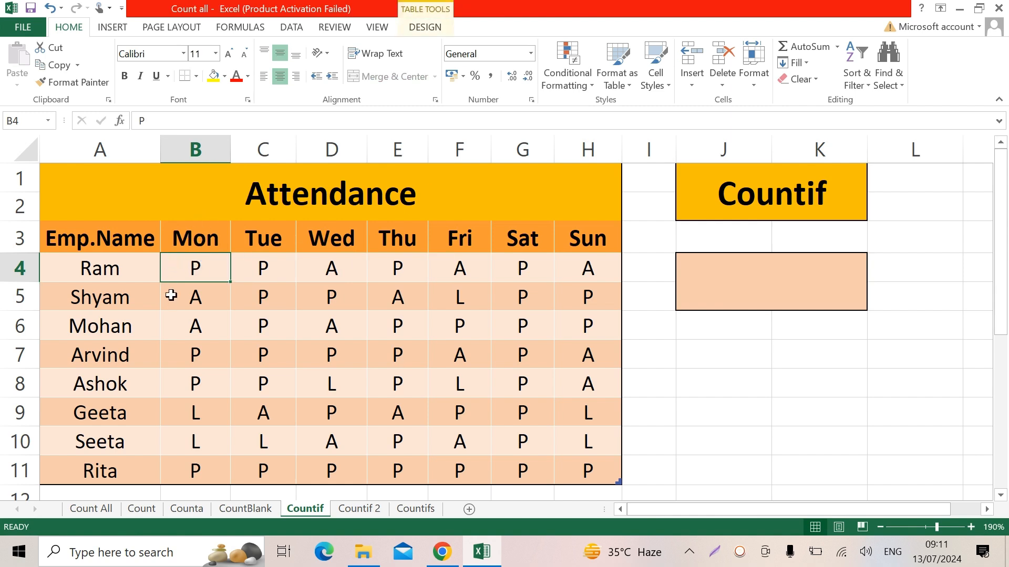
{"action": "left_click", "coordinate": [210, 299]}
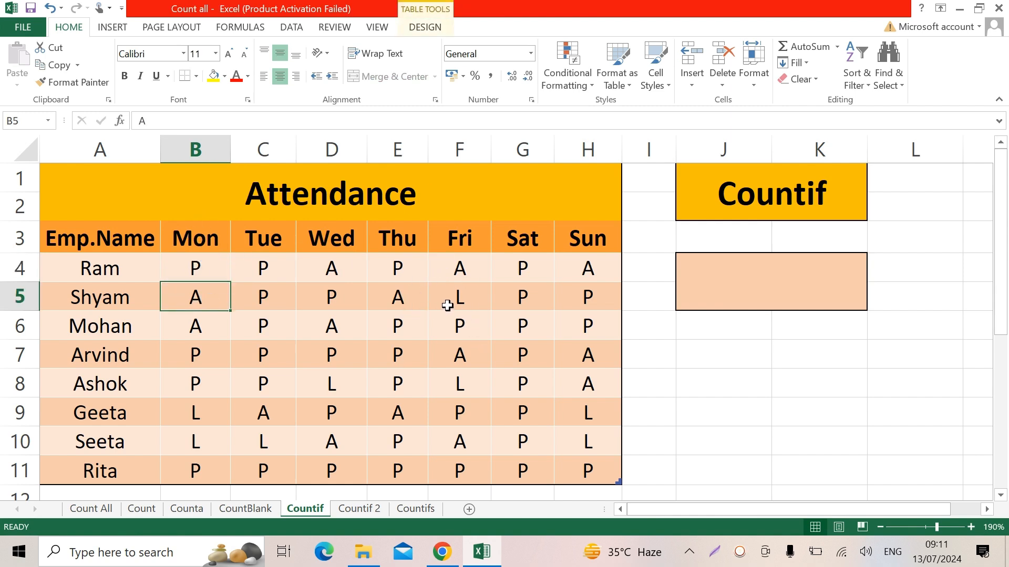
{"action": "left_click", "coordinate": [714, 292]}
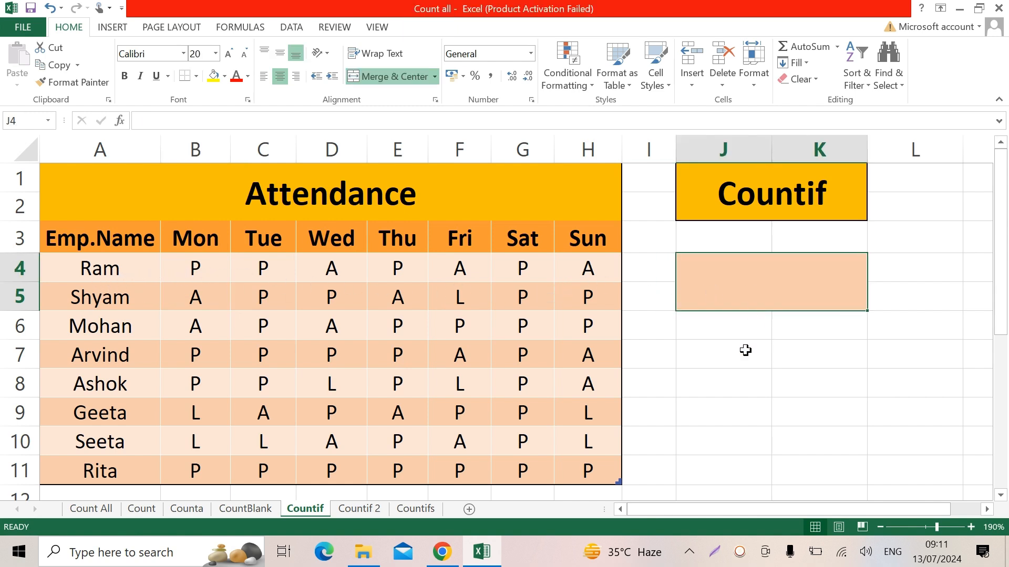
{"action": "type", "text": "="}
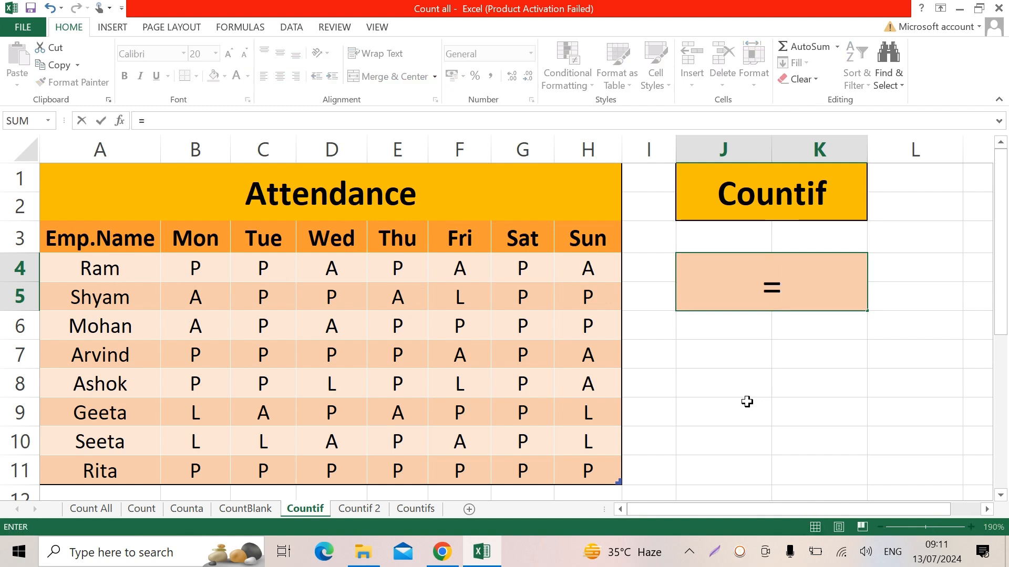
{"action": "type", "text": "countif"}
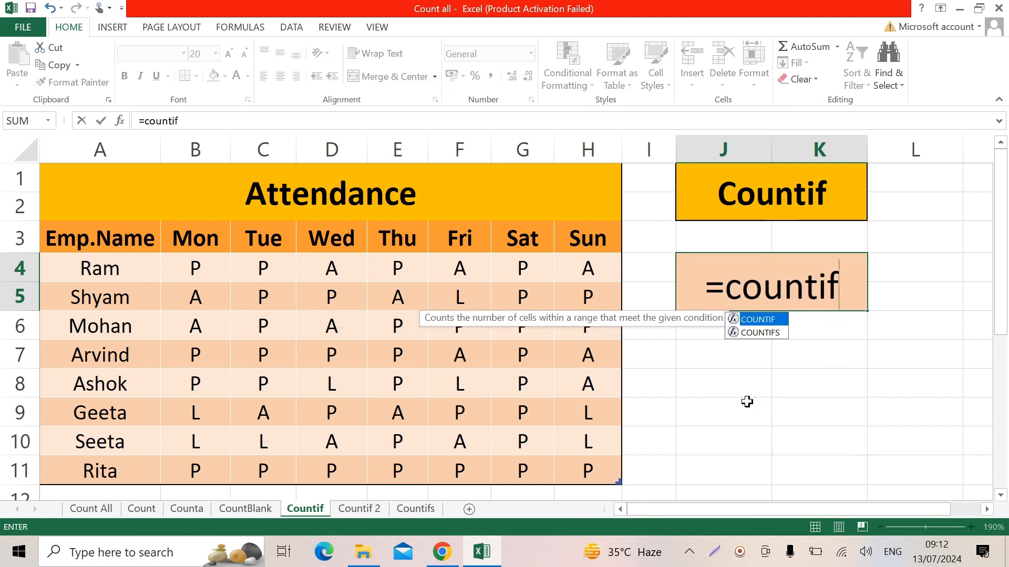
{"action": "type", "text": "("}
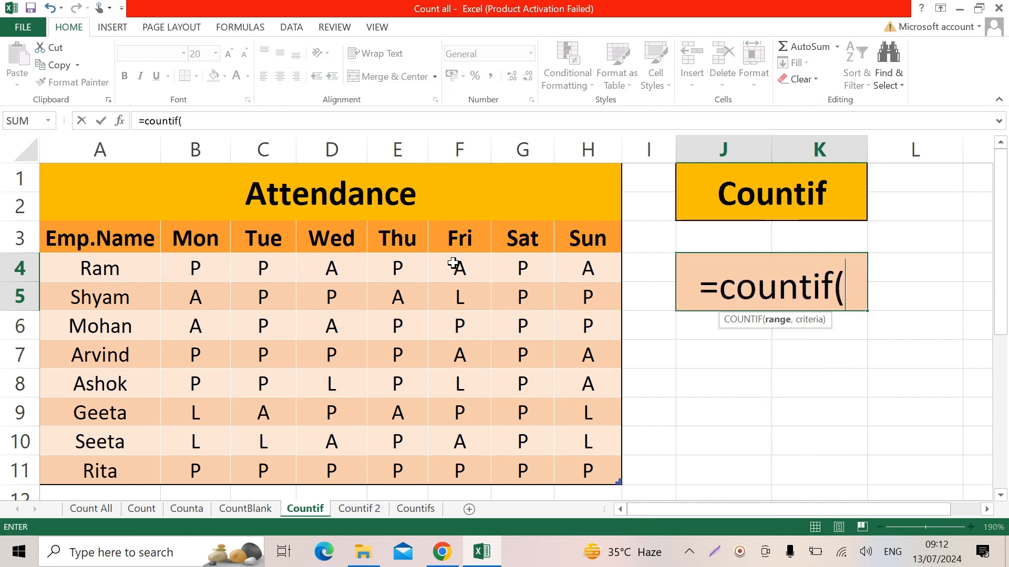
{"action": "left_click_drag", "start_coordinate": [198, 265], "coordinate": [574, 263]}
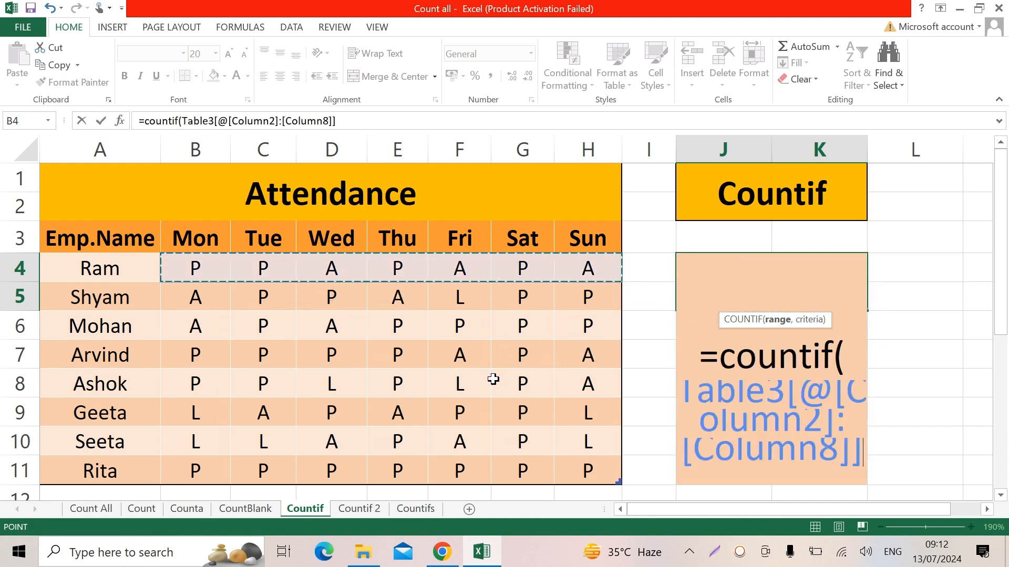
{"action": "type", "text": ",\""}
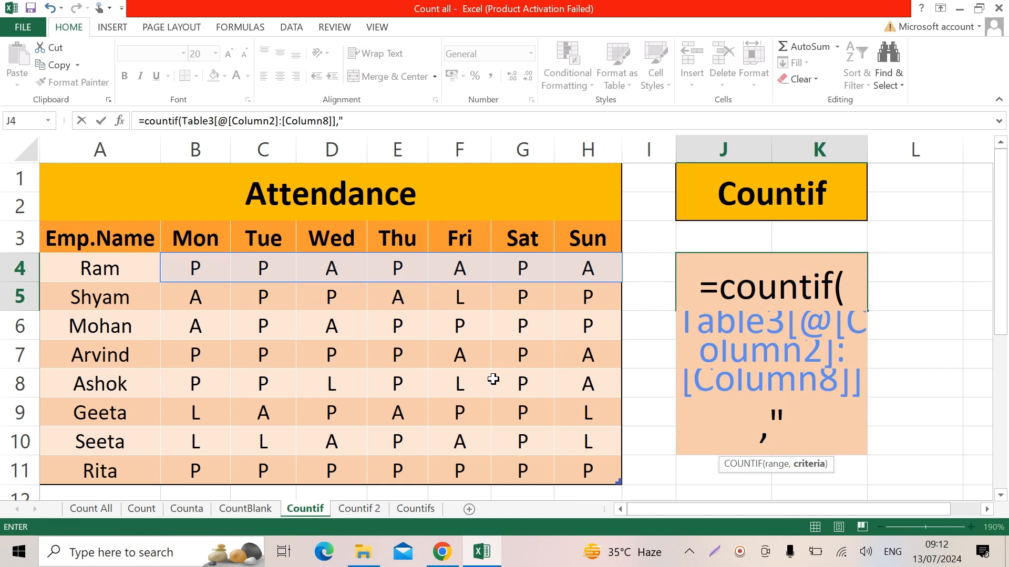
{"action": "type", "text": "p\")"}
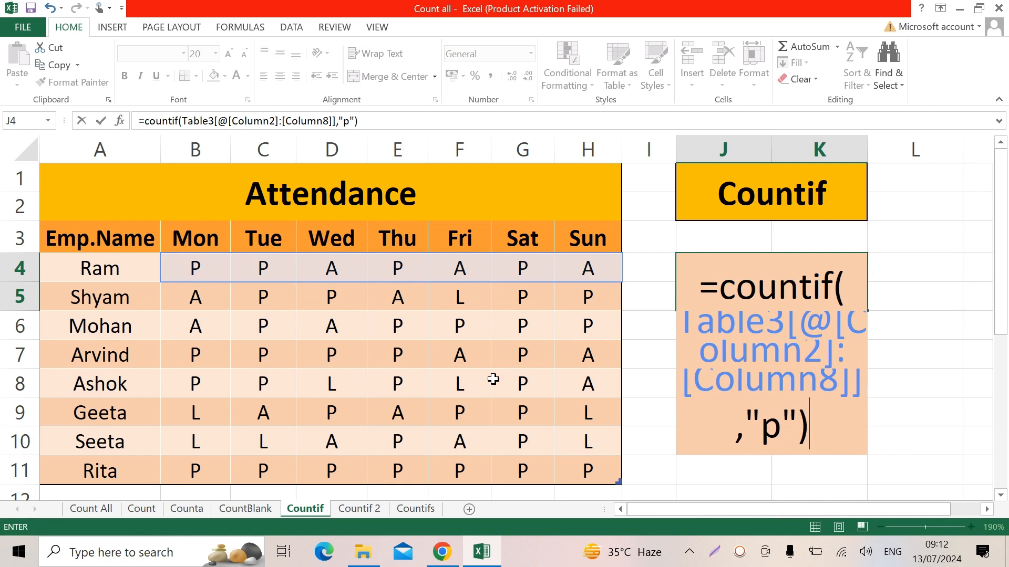
{"action": "key", "text": "Return"}
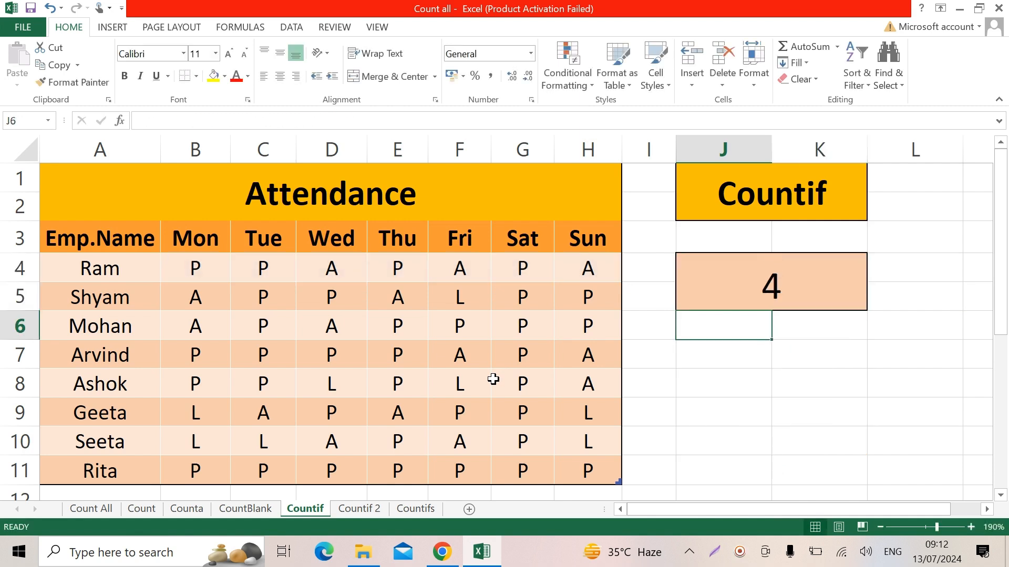
Check the P entries in row 4 and change the COUNTIF criterion in cell J4 to "a".
{"action": "left_click", "coordinate": [206, 267]}
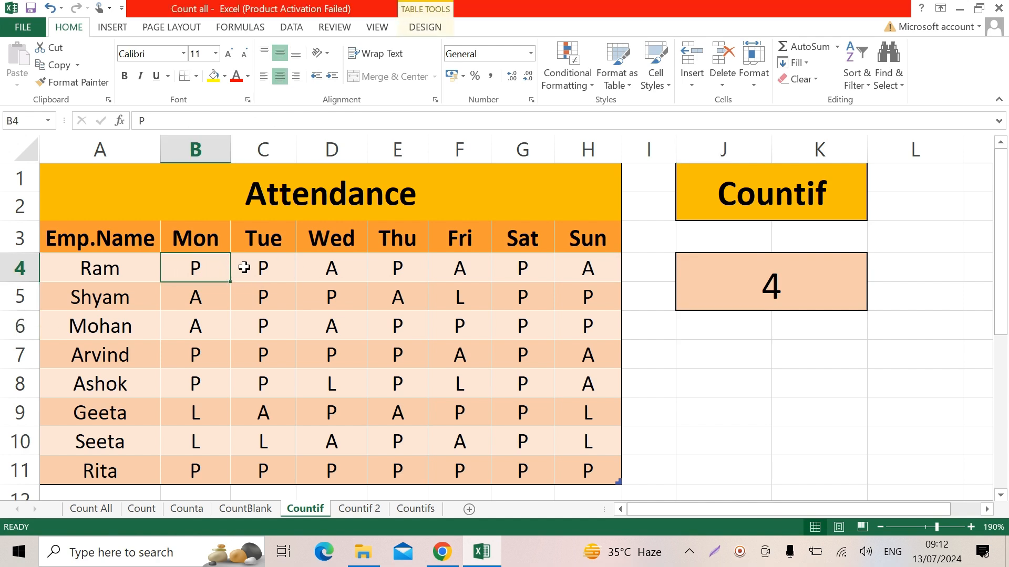
{"action": "left_click", "coordinate": [267, 267]}
{"action": "left_click", "coordinate": [393, 268]}
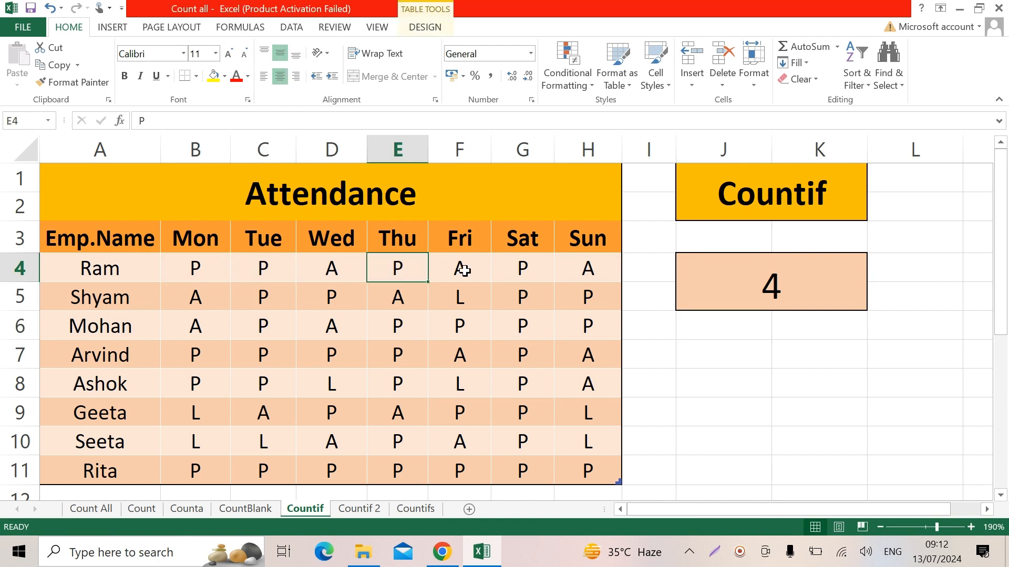
{"action": "left_click", "coordinate": [535, 275]}
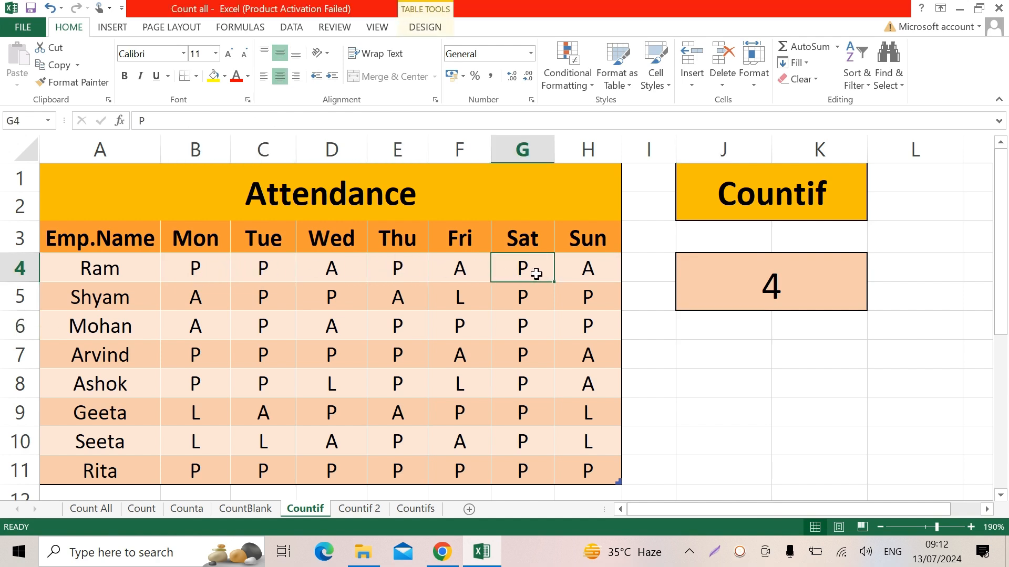
{"action": "left_click", "coordinate": [777, 296]}
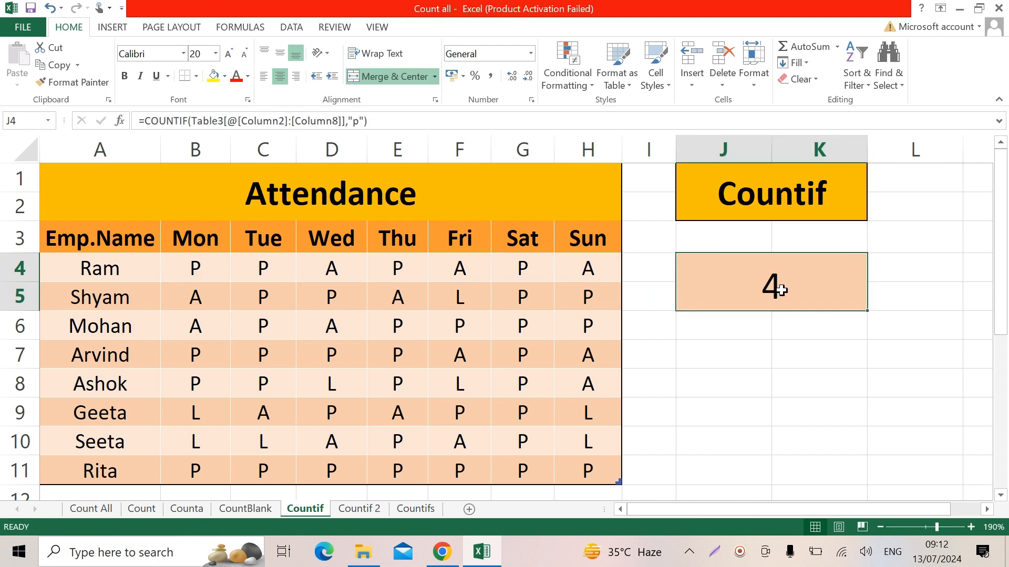
{"action": "double_click", "coordinate": [777, 287]}
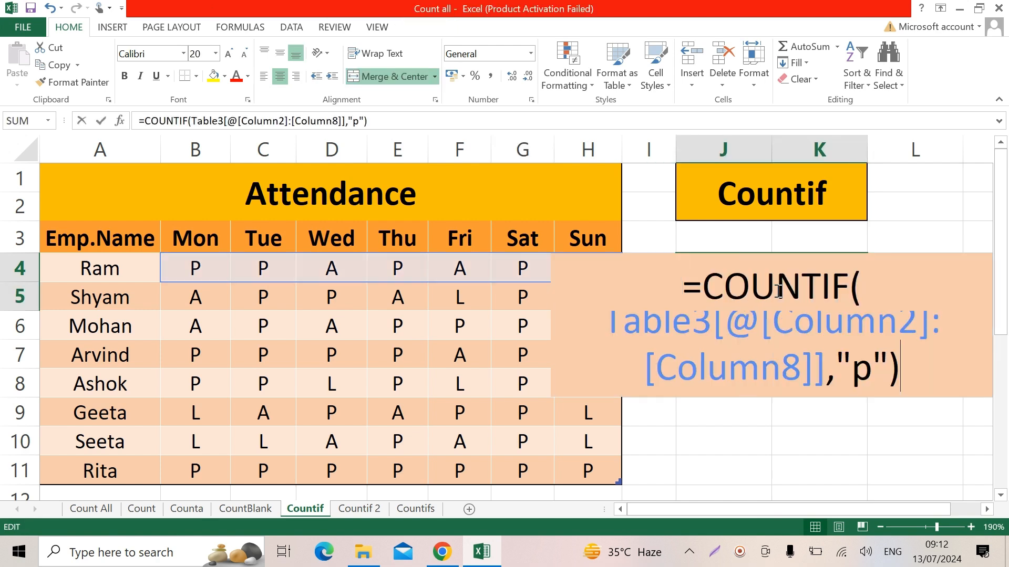
{"action": "left_click", "coordinate": [876, 366]}
{"action": "key", "text": "BackSpace"}
{"action": "type", "text": "a"}
{"action": "key", "text": "Return"}
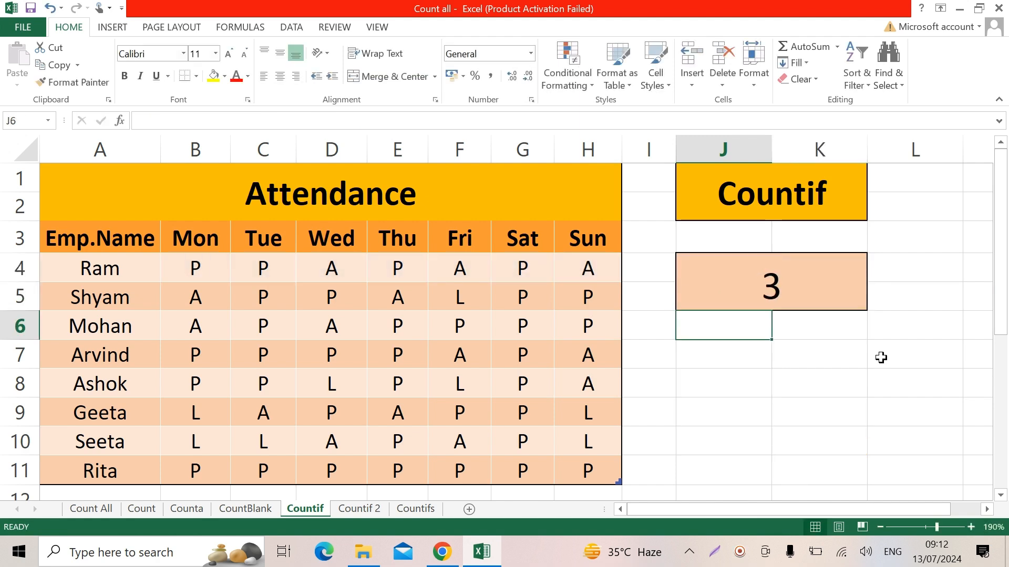
Change the criterion of the COUNTIF formula in cell J4 to "l".
{"action": "key", "text": "Up"}
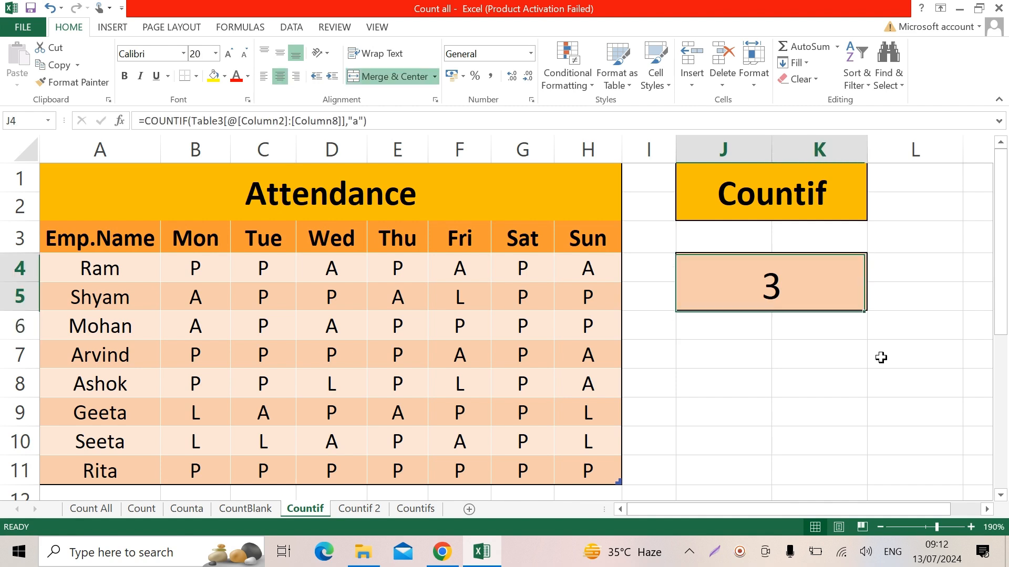
{"action": "key", "text": "F2"}
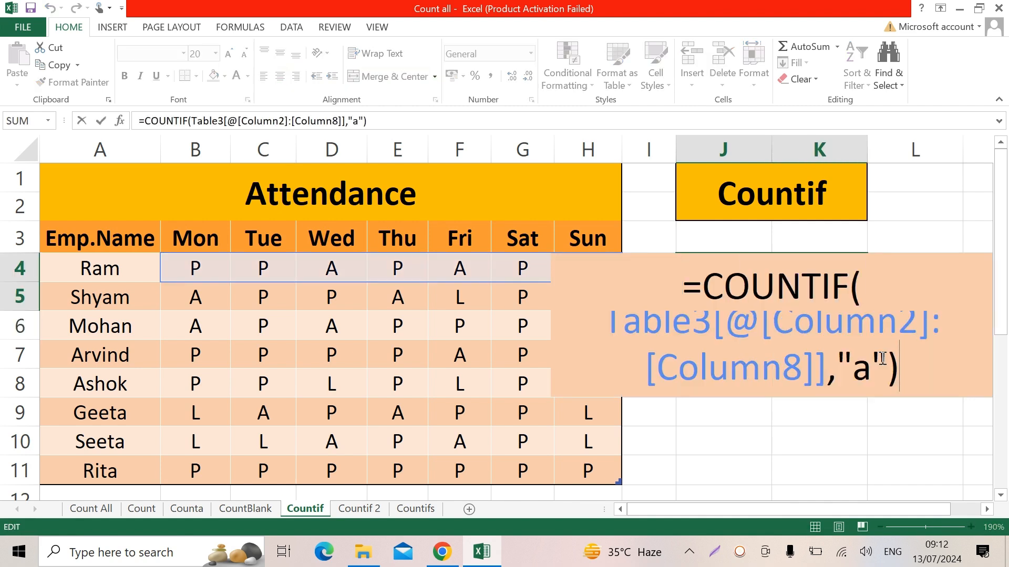
{"action": "key", "text": "Left"}
{"action": "key", "text": "Left"}
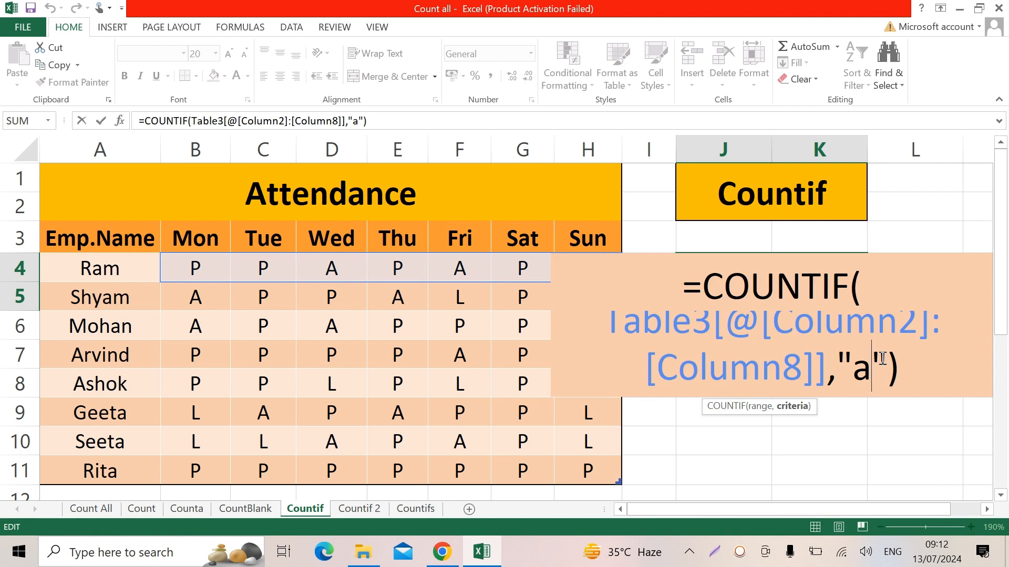
{"action": "key", "text": "BackSpace"}
{"action": "type", "text": "l"}
{"action": "key", "text": "Return"}
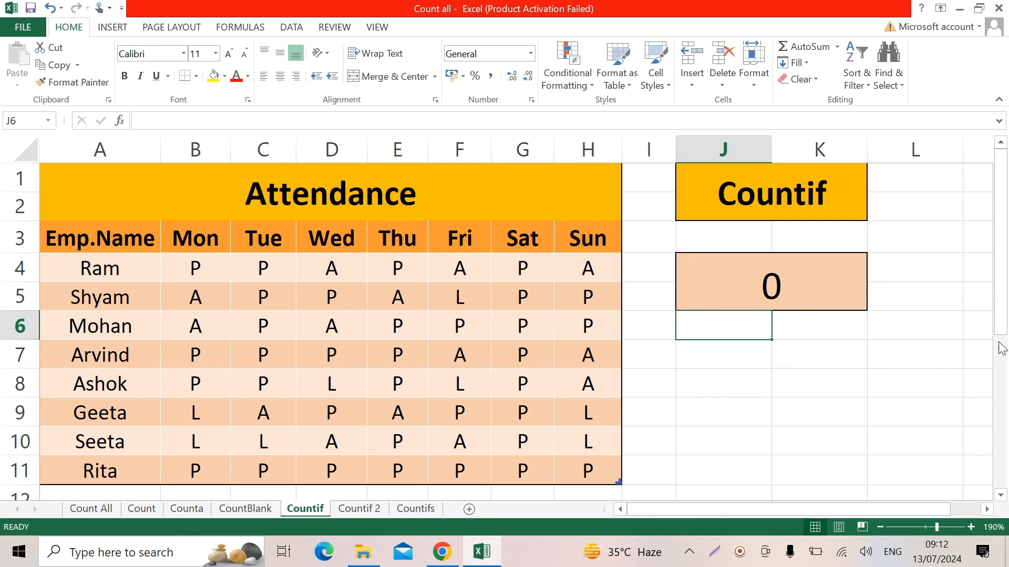
On the Countif 2 sheet, enter the formula =countif(B4:B11,">50") in the merged cell J4.
{"action": "left_click", "coordinate": [357, 509]}
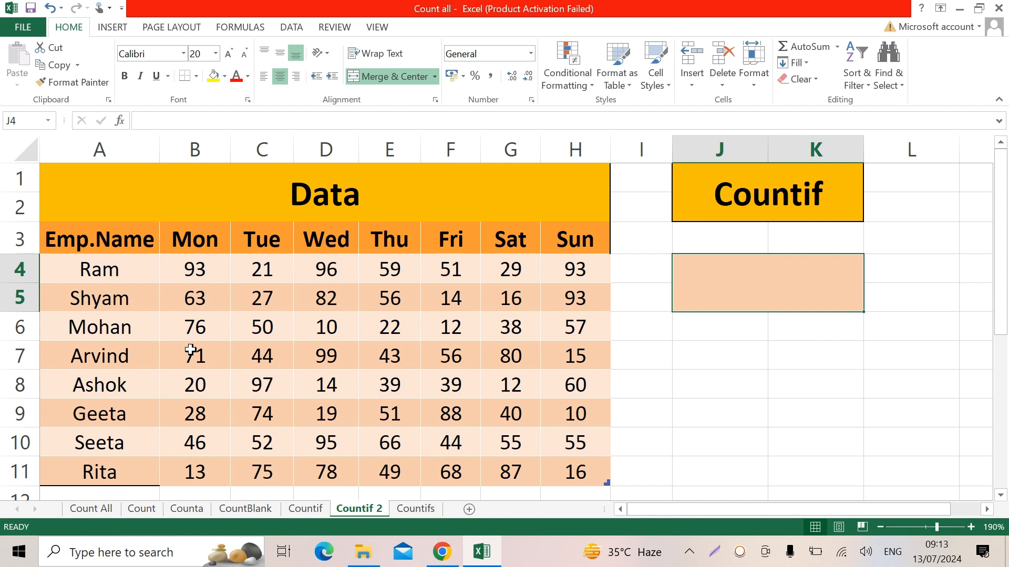
{"action": "left_click", "coordinate": [208, 270]}
{"action": "left_click", "coordinate": [207, 297]}
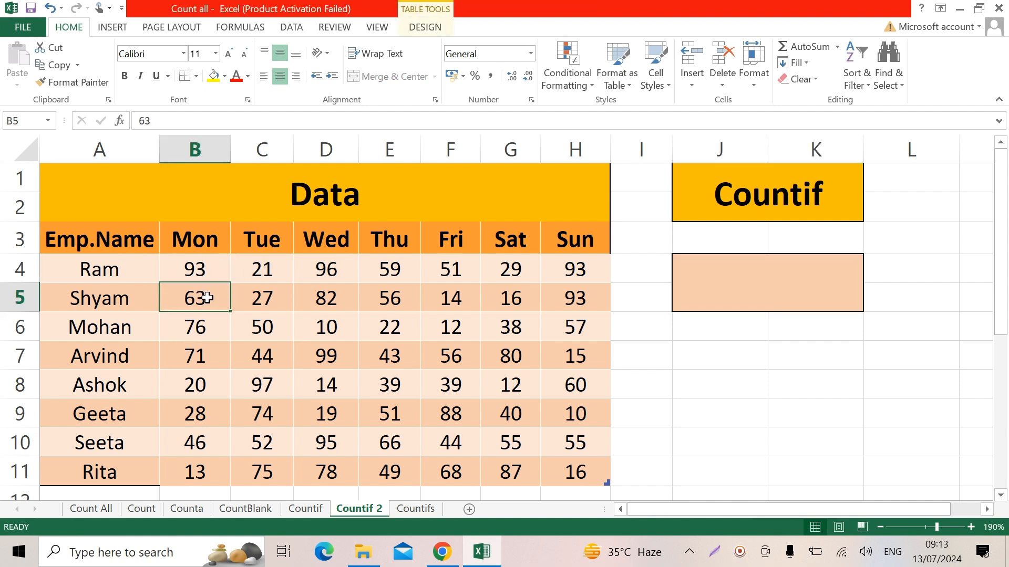
{"action": "left_click", "coordinate": [207, 328]}
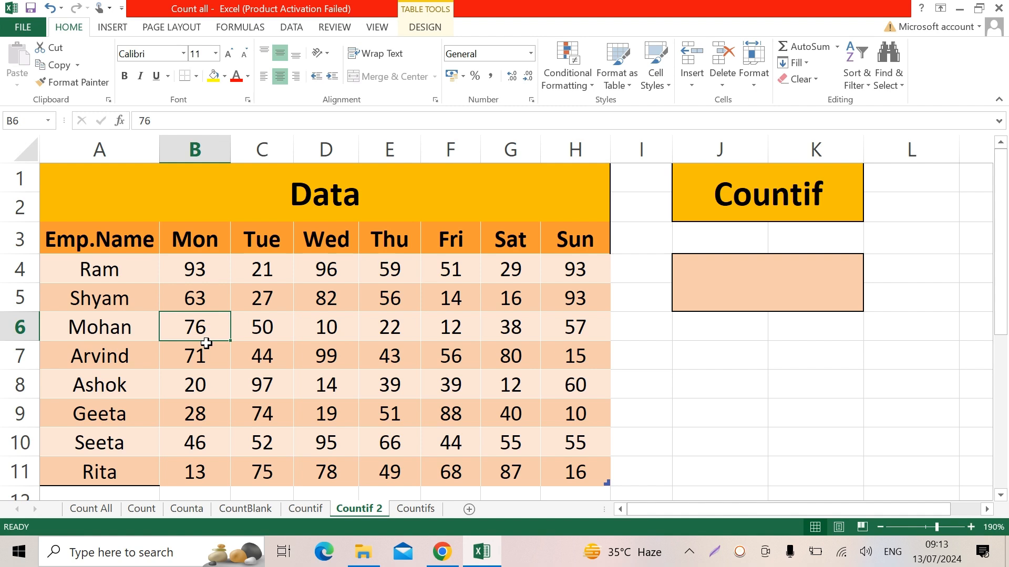
{"action": "left_click", "coordinate": [748, 270]}
{"action": "type", "text": "=countif"}
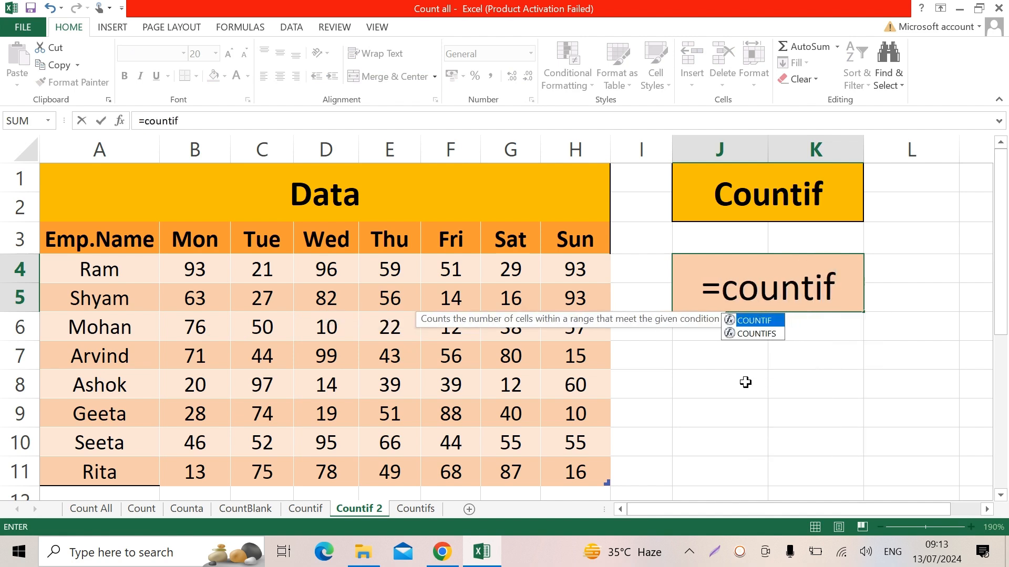
{"action": "type", "text": "("}
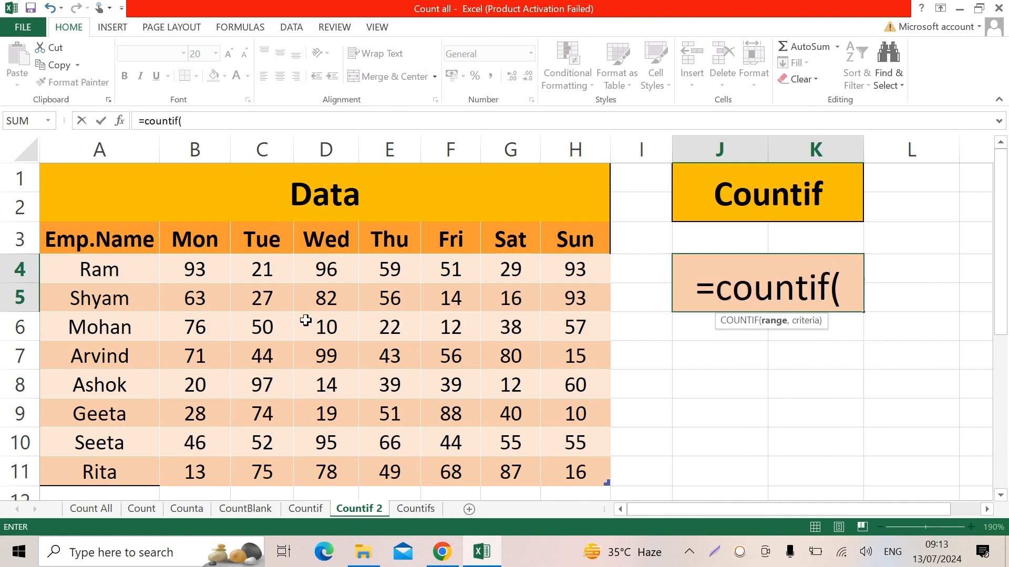
{"action": "left_click_drag", "start_coordinate": [200, 268], "coordinate": [193, 466]}
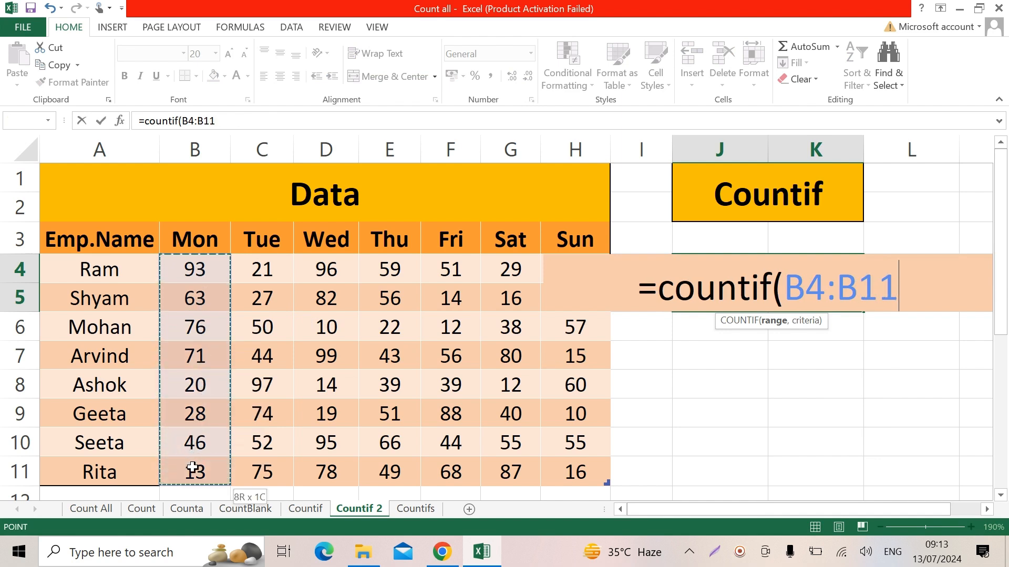
{"action": "type", "text": ","}
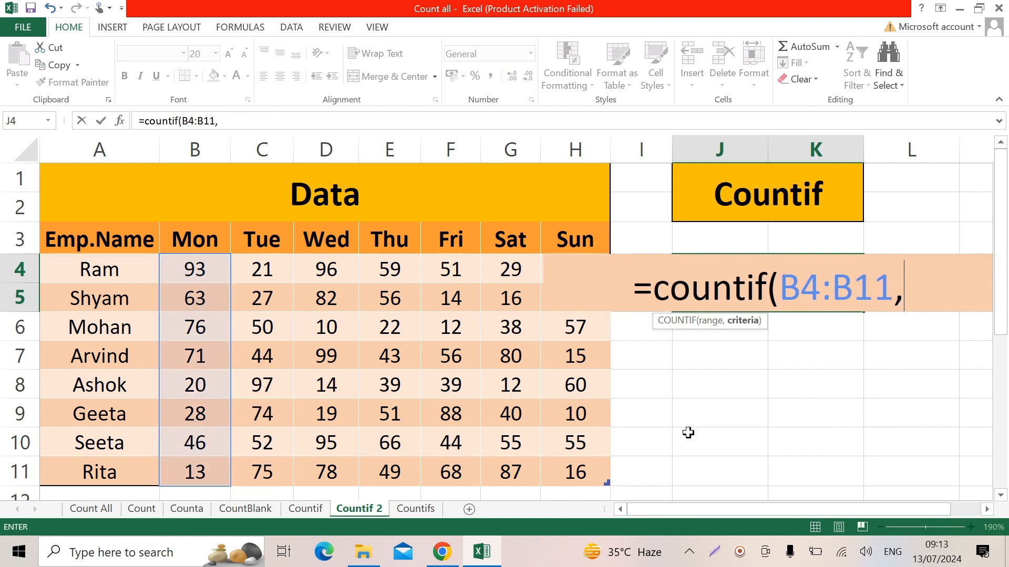
{"action": "type", "text": "\""}
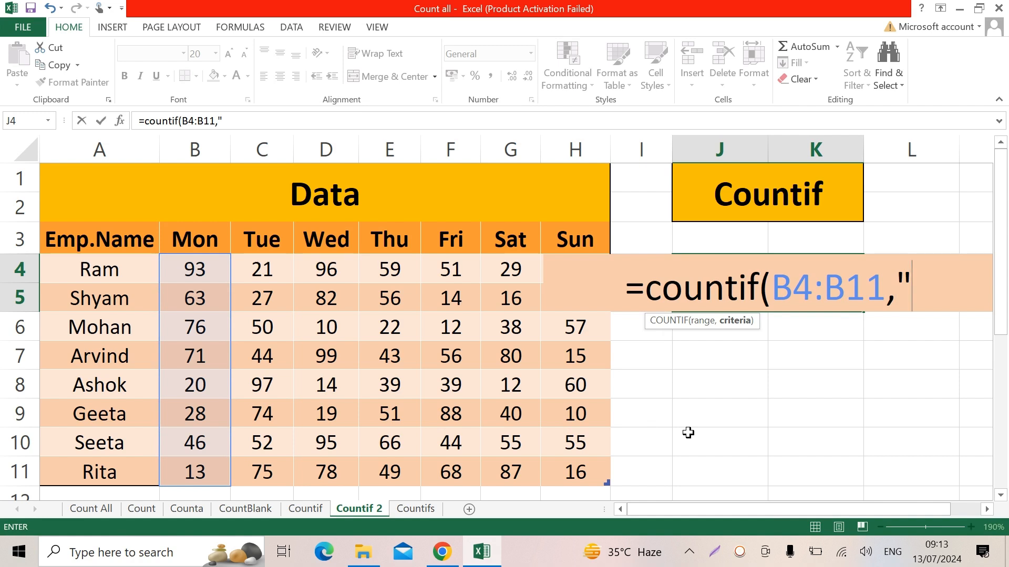
{"action": "type", "text": ">50\")"}
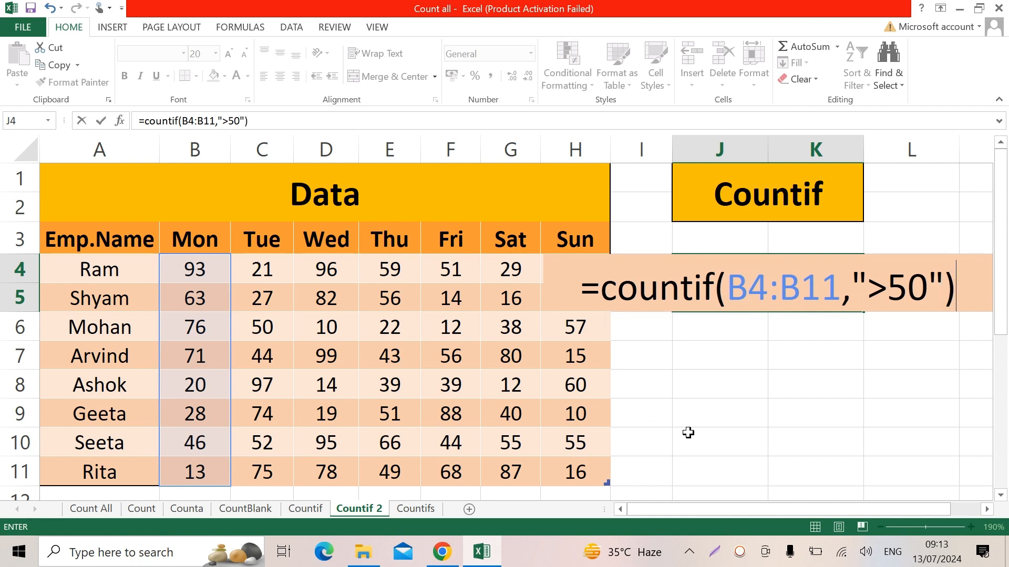
{"action": "key", "text": "Return"}
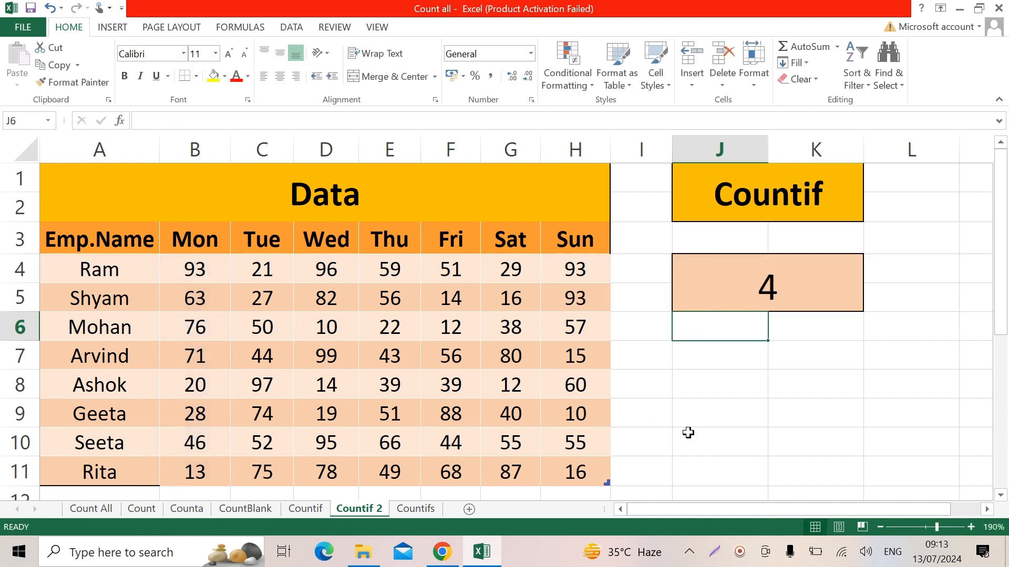
Check the Monday values above 50 and change the COUNTIF criterion in merged cell J4 to "<50".
{"action": "left_click", "coordinate": [193, 279]}
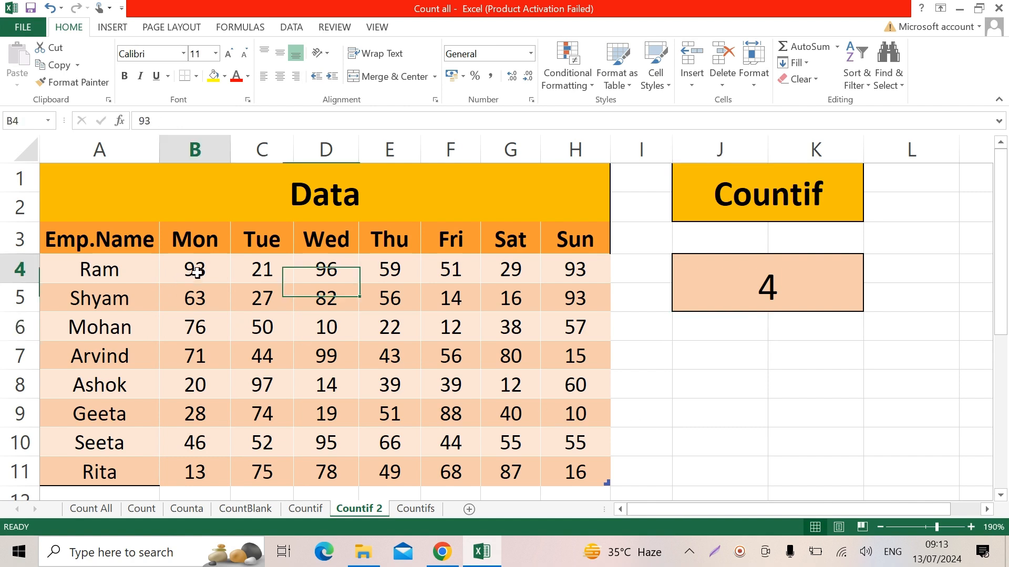
{"action": "left_click", "coordinate": [196, 294]}
{"action": "left_click", "coordinate": [202, 324]}
{"action": "left_click", "coordinate": [199, 353]}
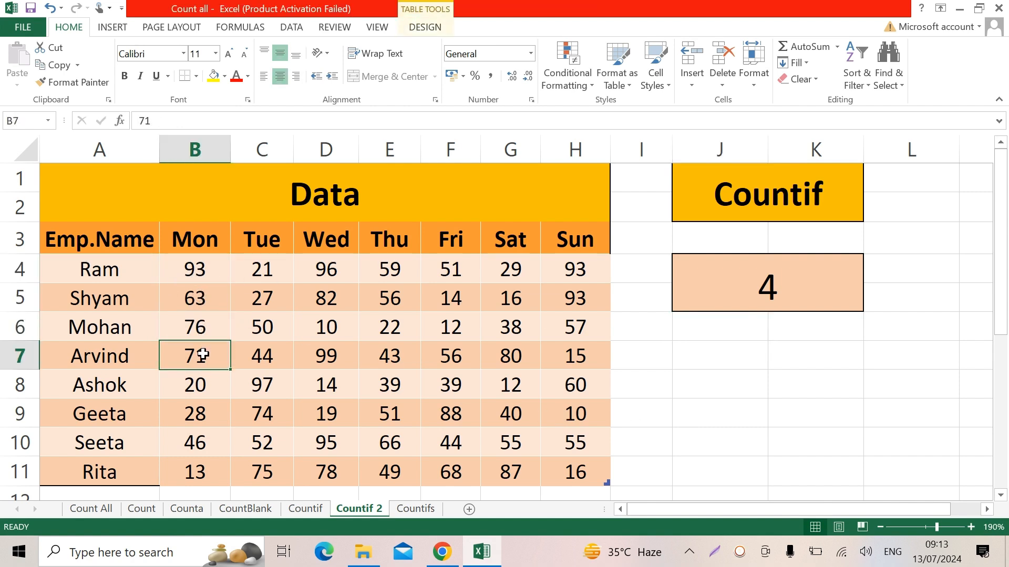
{"action": "left_click", "coordinate": [727, 286]}
{"action": "double_click", "coordinate": [728, 286]}
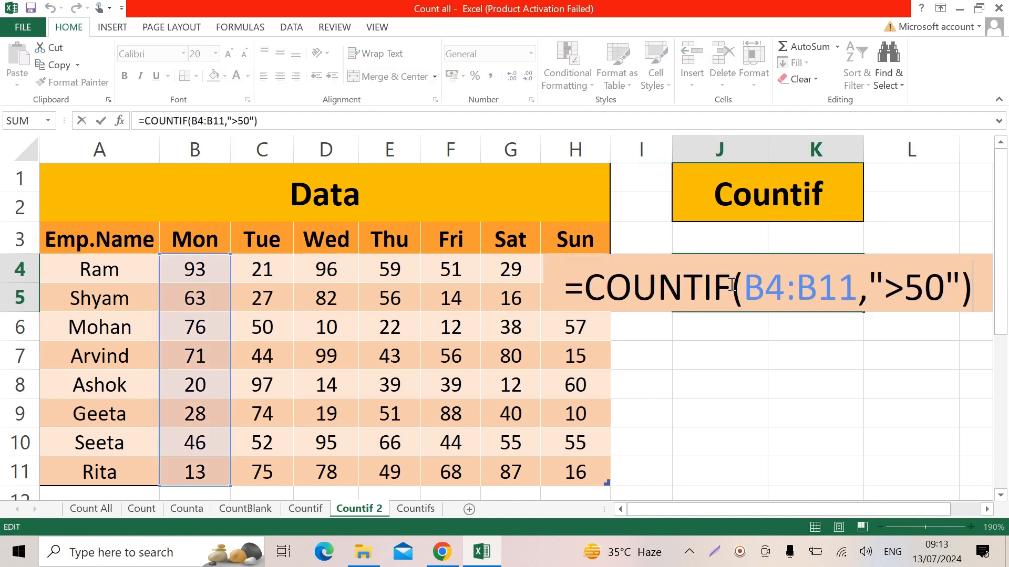
{"action": "left_click", "coordinate": [910, 288]}
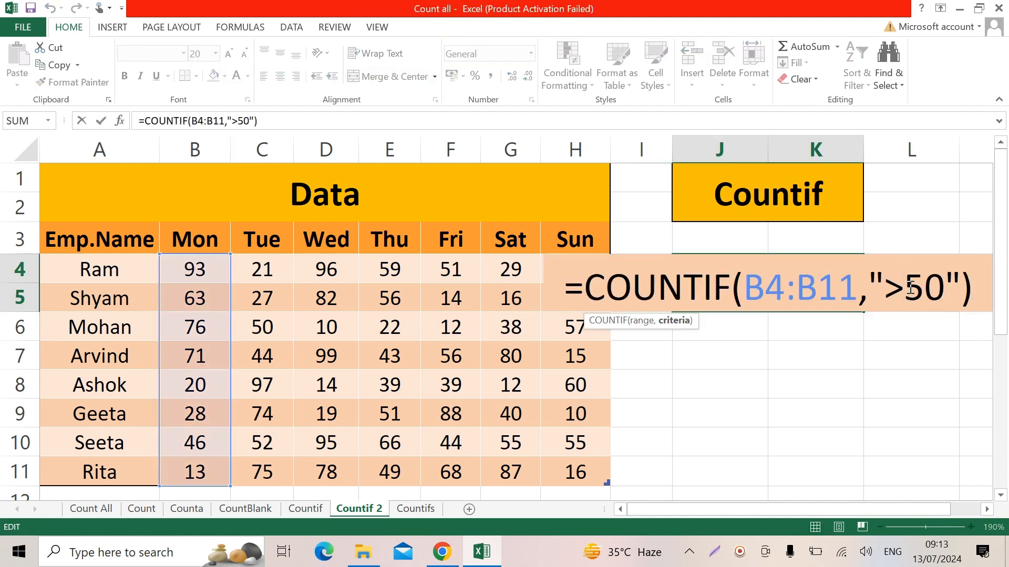
{"action": "key", "text": "BackSpace"}
{"action": "type", "text": "<"}
{"action": "key", "text": "Return"}
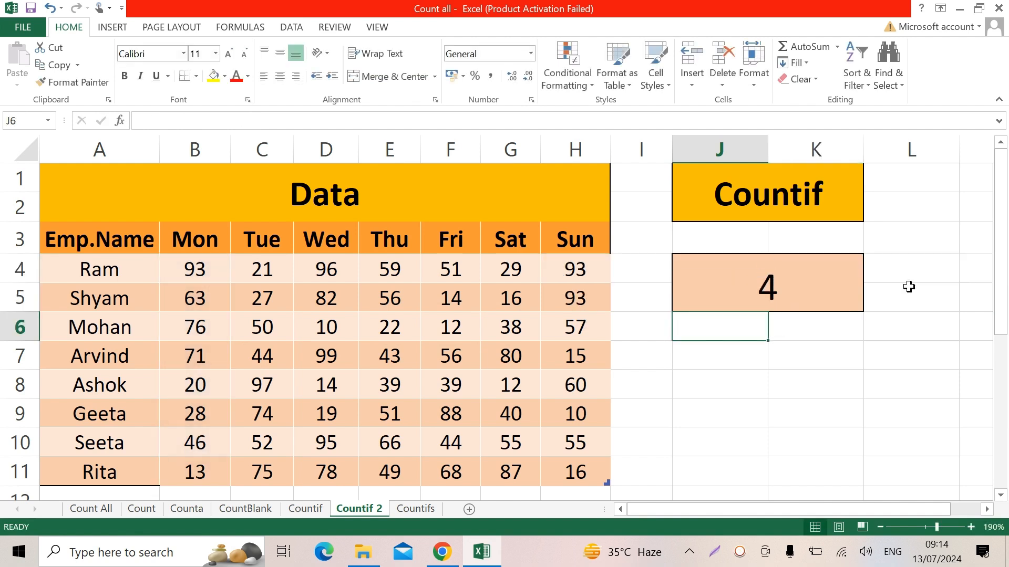
Check the Monday values below 50 and change the COUNTIF criterion in cell J4 to "=50".
{"action": "left_click", "coordinate": [221, 383]}
{"action": "left_click", "coordinate": [208, 401]}
{"action": "left_click", "coordinate": [208, 447]}
{"action": "left_click", "coordinate": [210, 469]}
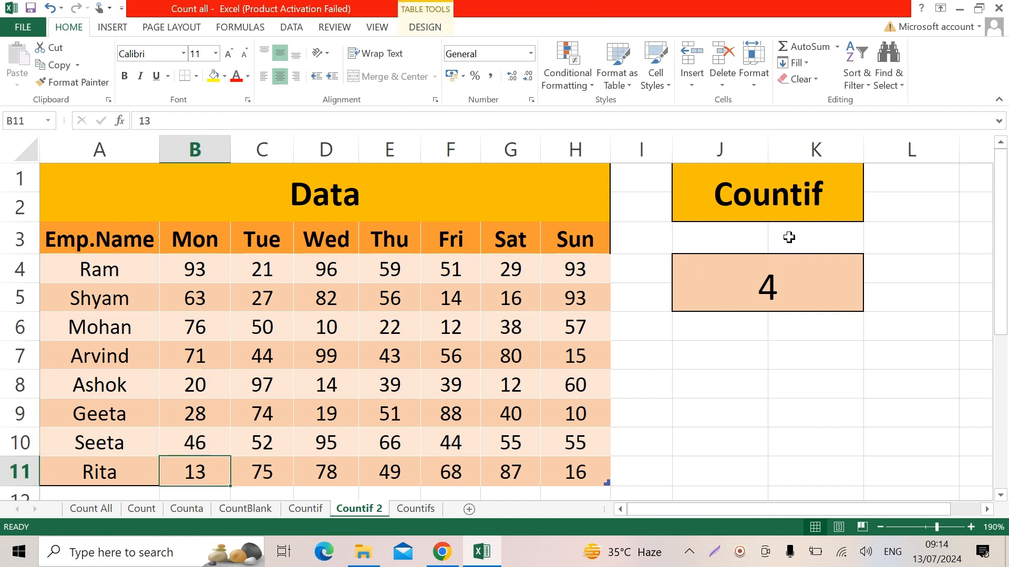
{"action": "left_click", "coordinate": [783, 277]}
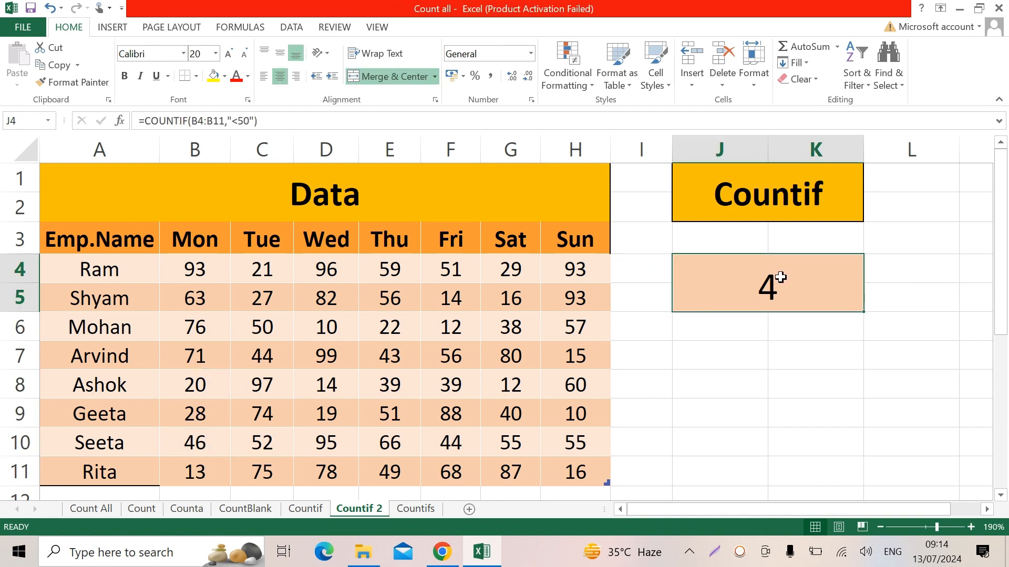
{"action": "double_click", "coordinate": [780, 277]}
{"action": "left_click", "coordinate": [903, 289]}
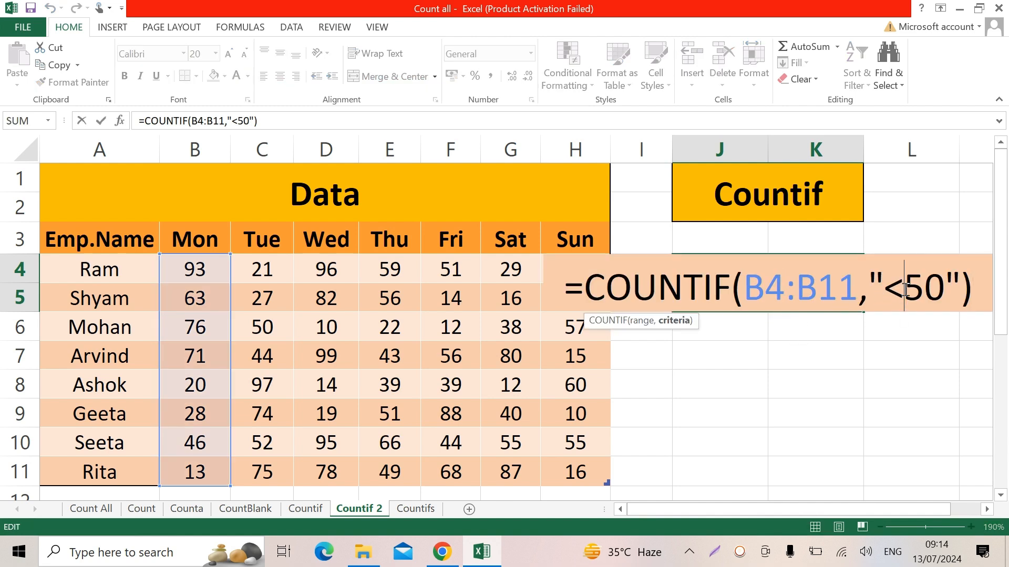
{"action": "key", "text": "BackSpace"}
{"action": "type", "text": "="}
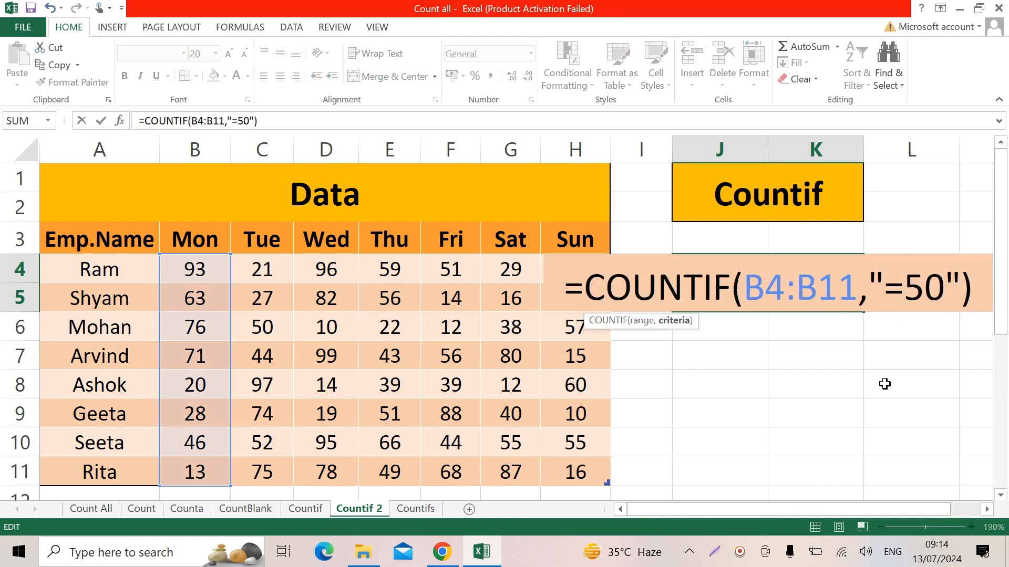
{"action": "key", "text": "Return"}
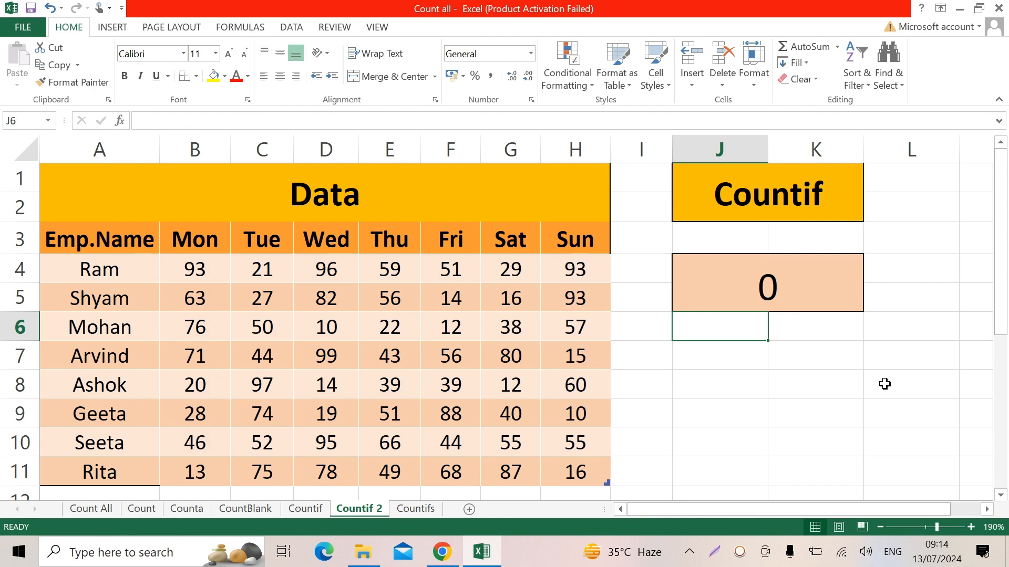
Change the COUNTIF criterion in cell J4 to ">80" and check the matching Monday value in B4.
{"action": "key", "text": "Up"}
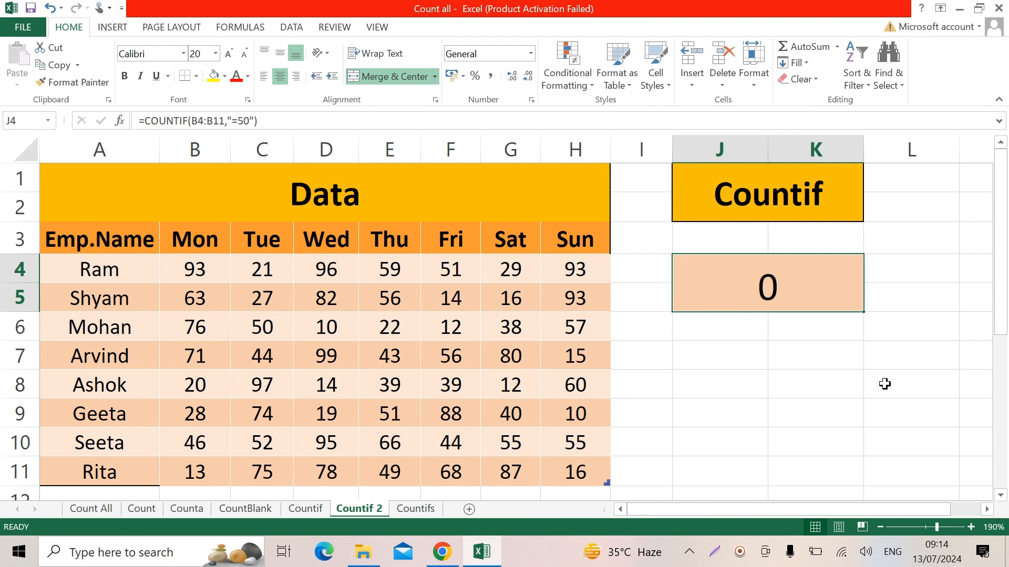
{"action": "key", "text": "F2"}
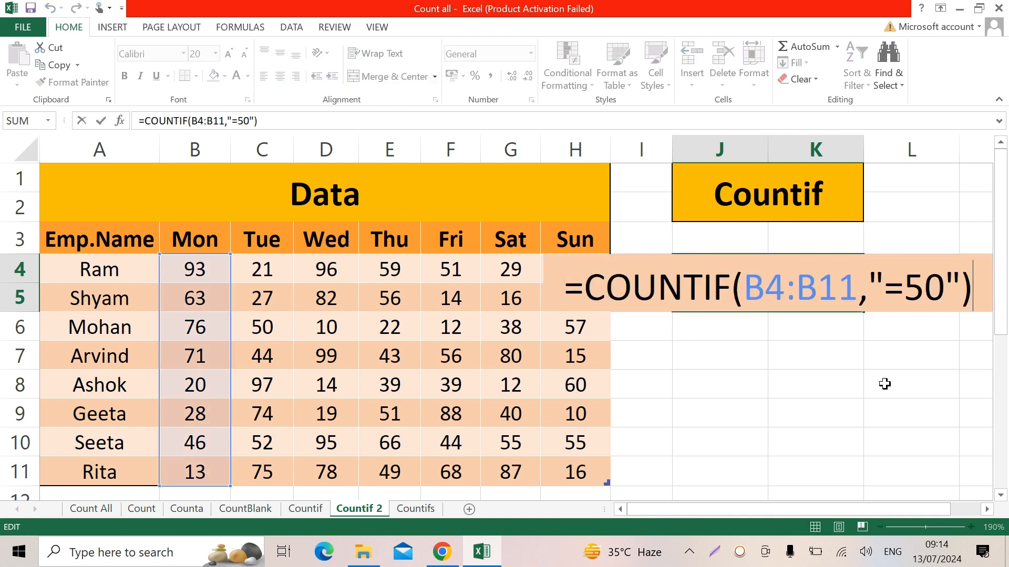
{"action": "key", "text": "Left"}
{"action": "key", "text": "Left"}
{"action": "key", "text": "BackSpace"}
{"action": "key", "text": "BackSpace"}
{"action": "key", "text": "BackSpace"}
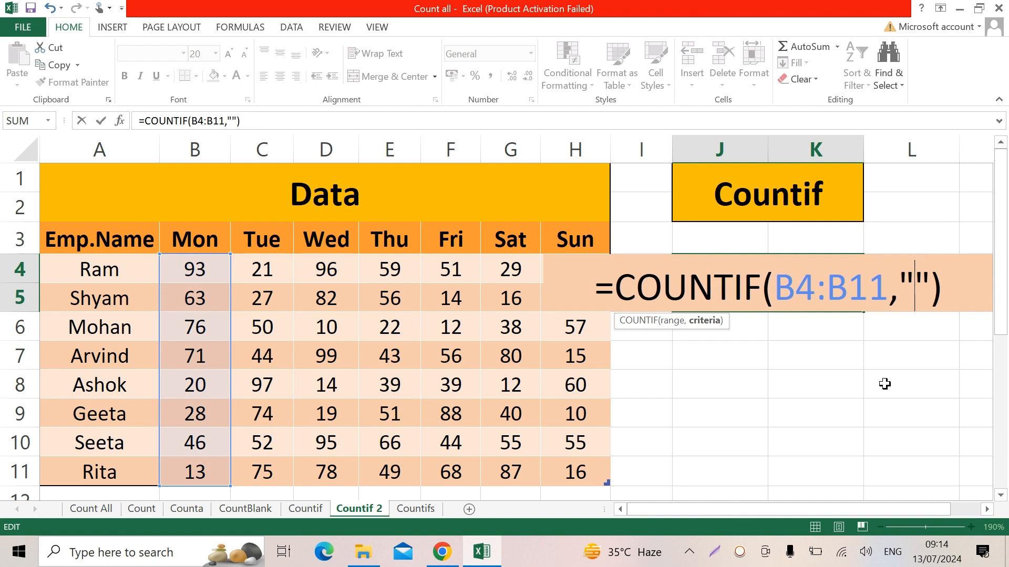
{"action": "type", "text": ">80"}
{"action": "key", "text": "Return"}
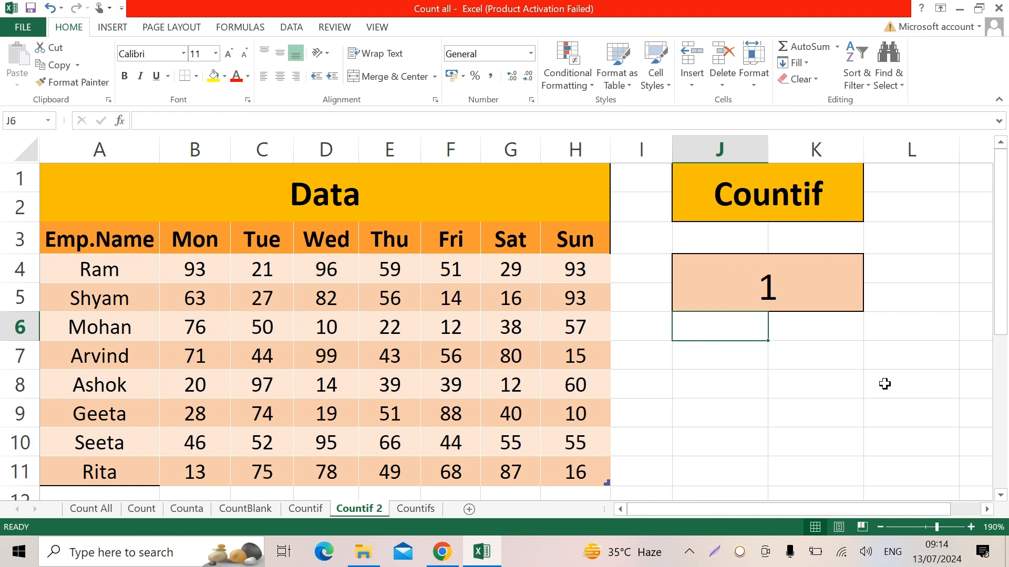
{"action": "left_click", "coordinate": [202, 270]}
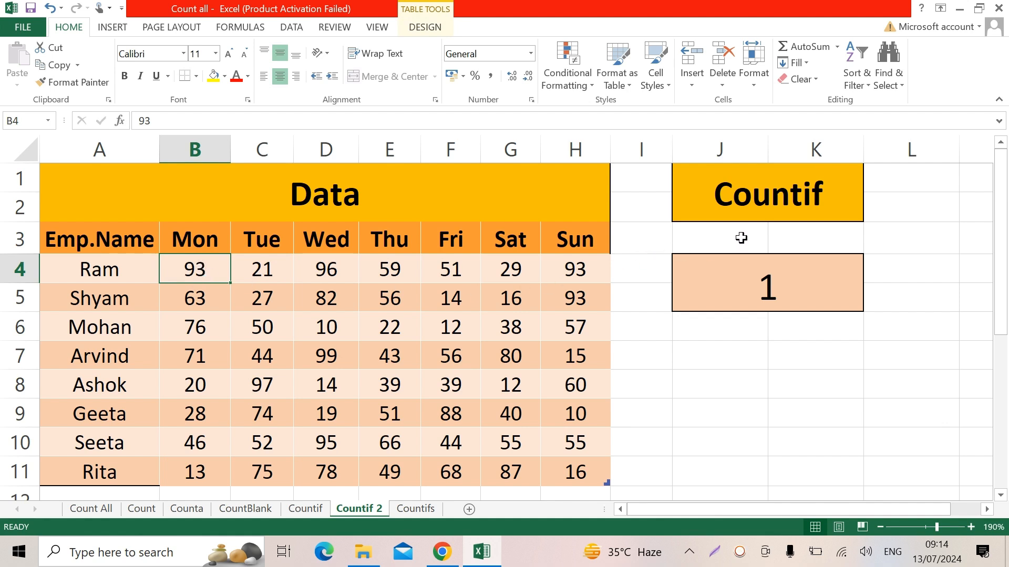
On the Countifs sheet, begin a COUNTIFS formula in I4 with the whole Department column as first range and H4 as its criterion.
{"action": "left_click", "coordinate": [415, 509]}
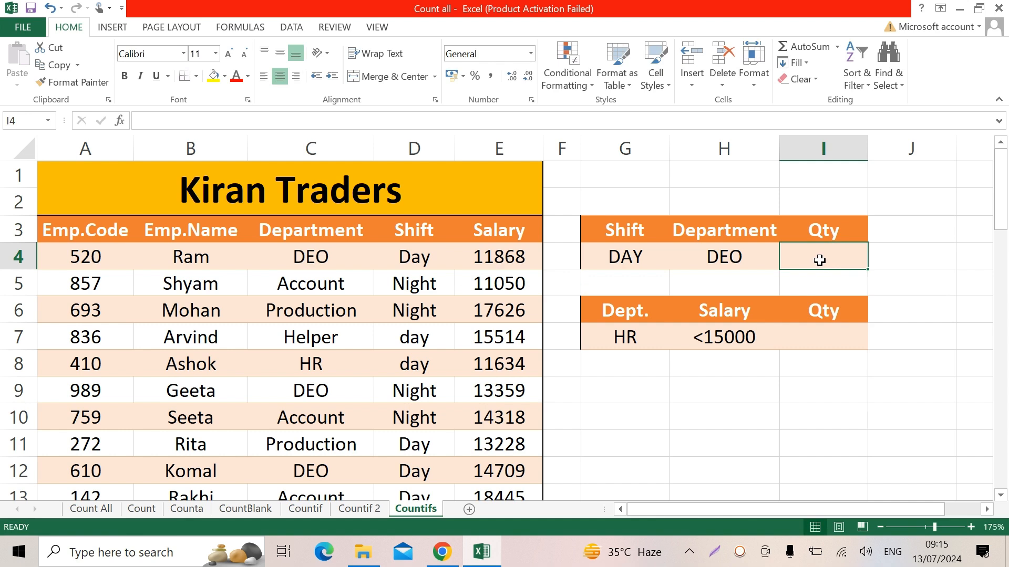
{"action": "type", "text": "=cou"}
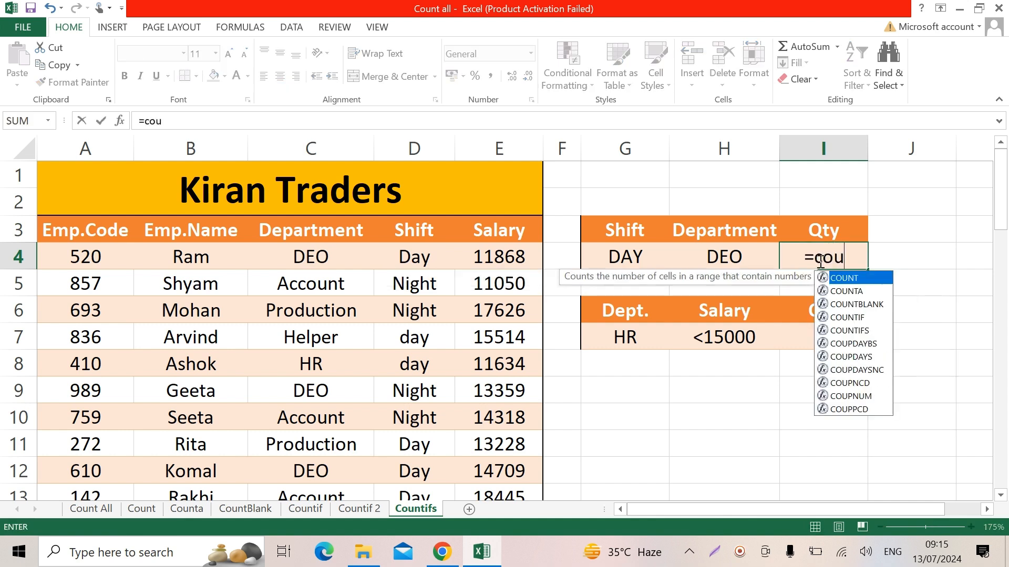
{"action": "type", "text": "ntifs("}
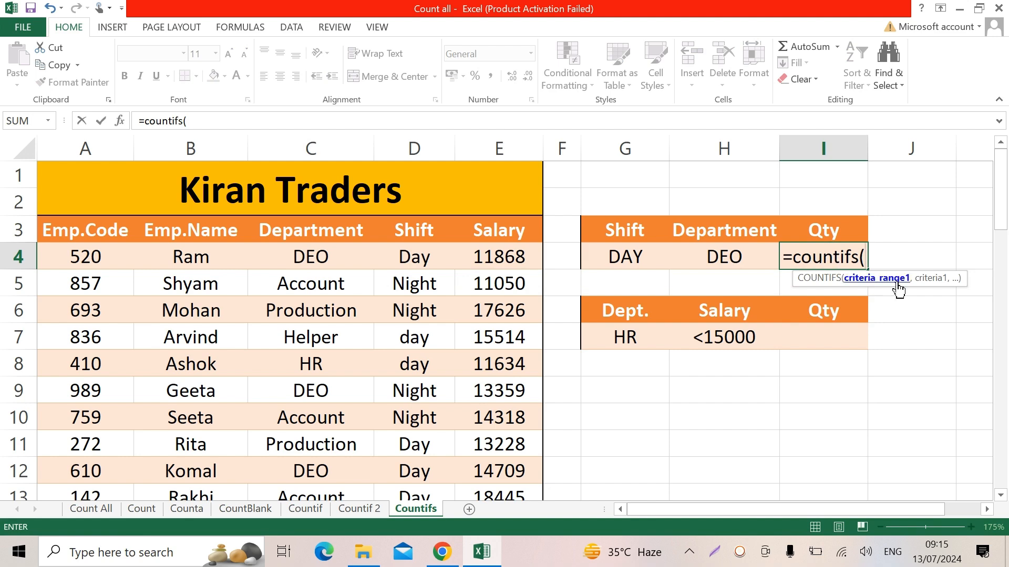
{"action": "left_click_drag", "start_coordinate": [322, 256], "coordinate": [329, 446]}
{"action": "type", "text": ","}
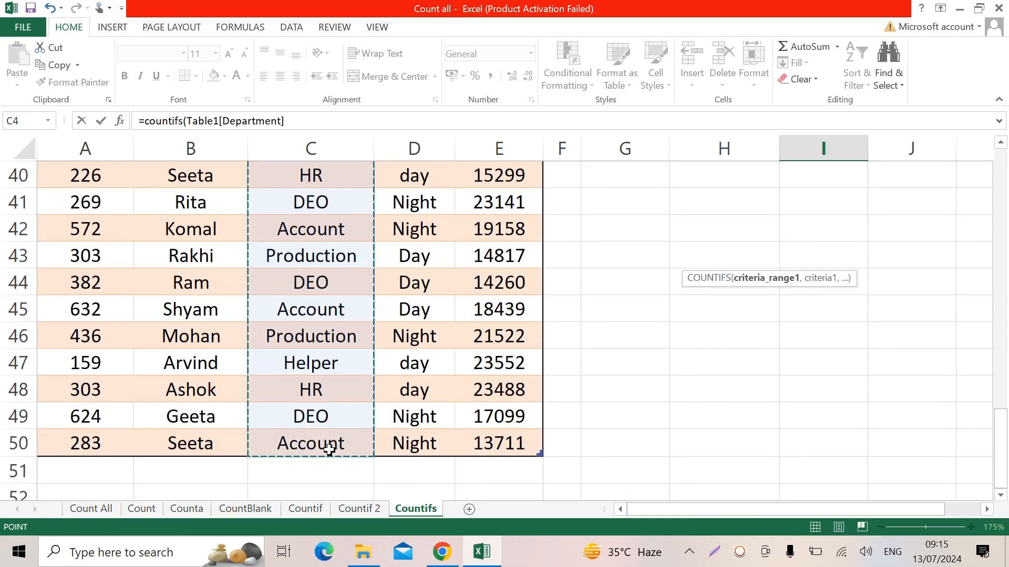
{"action": "scroll", "coordinate": [394, 358], "scroll_direction": "up", "scroll_amount": 13}
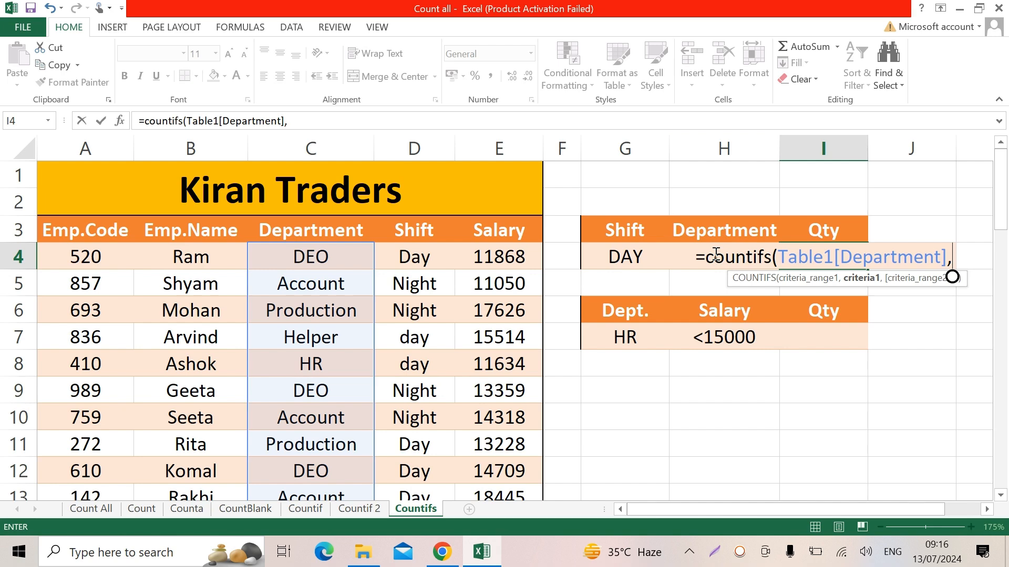
{"action": "type", "text": "h4"}
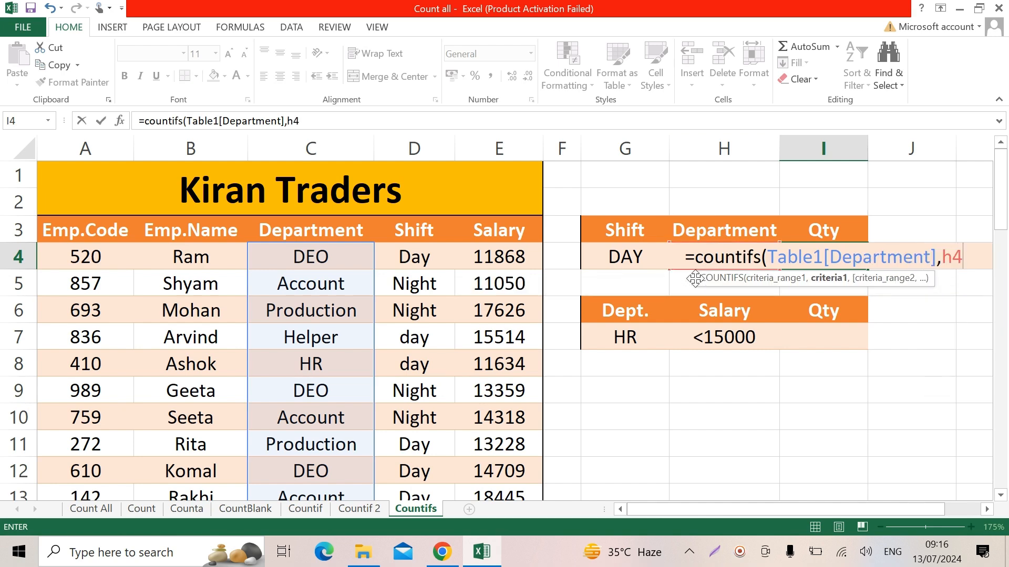
{"action": "type", "text": ","}
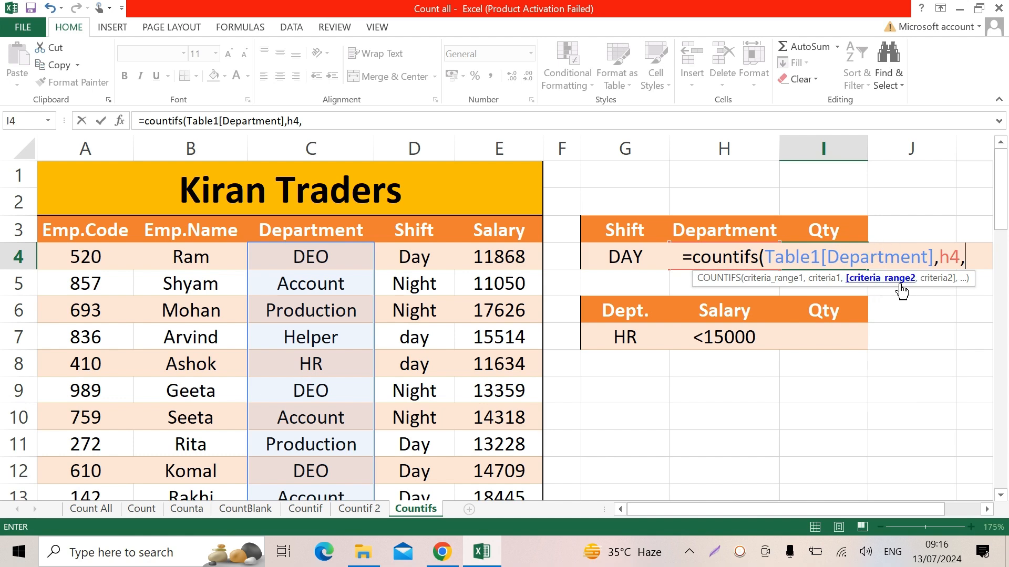
Complete the COUNTIFS formula in I4 with the whole Shift column as second range and G4 as its criterion.
{"action": "left_click_drag", "start_coordinate": [430, 256], "coordinate": [415, 445]}
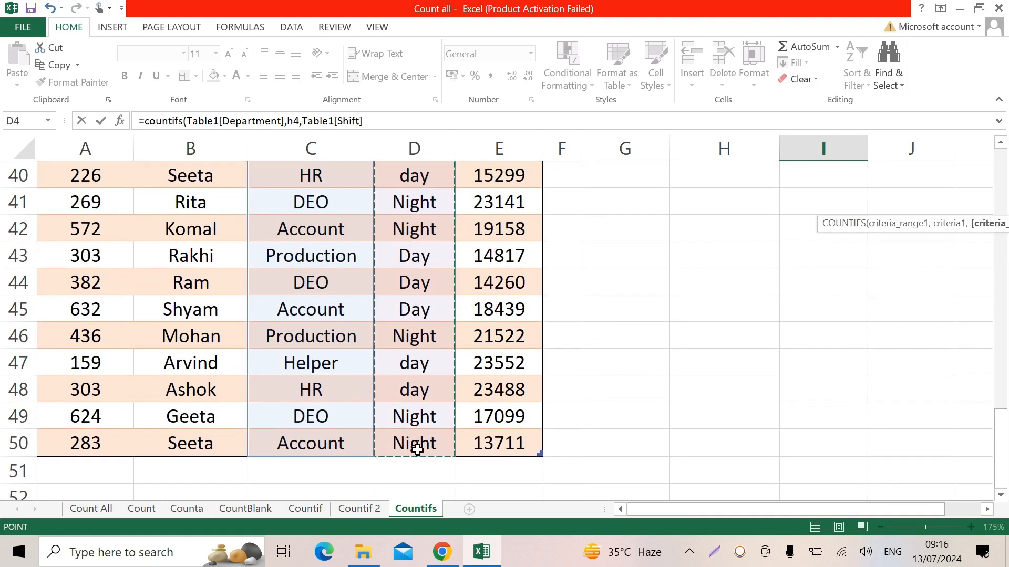
{"action": "type", "text": ","}
{"action": "scroll", "coordinate": [467, 440], "scroll_direction": "up", "scroll_amount": 13}
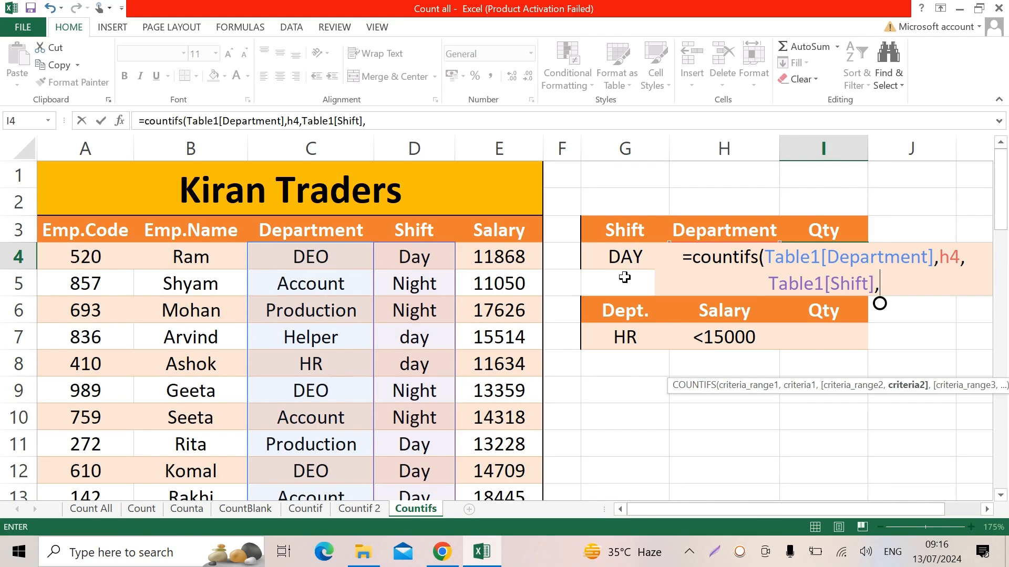
{"action": "left_click", "coordinate": [625, 256]}
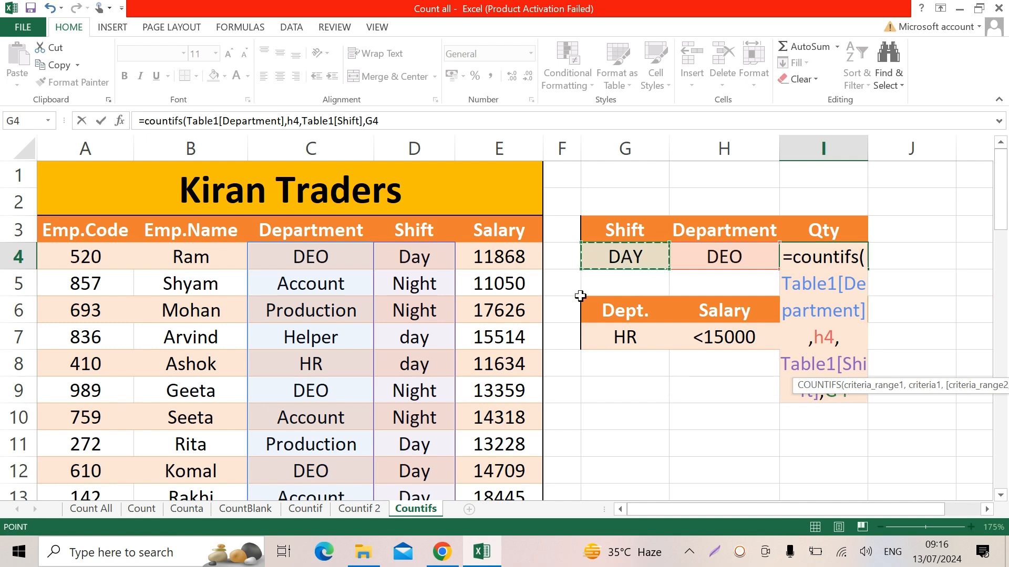
{"action": "type", "text": ")"}
{"action": "key", "text": "Return"}
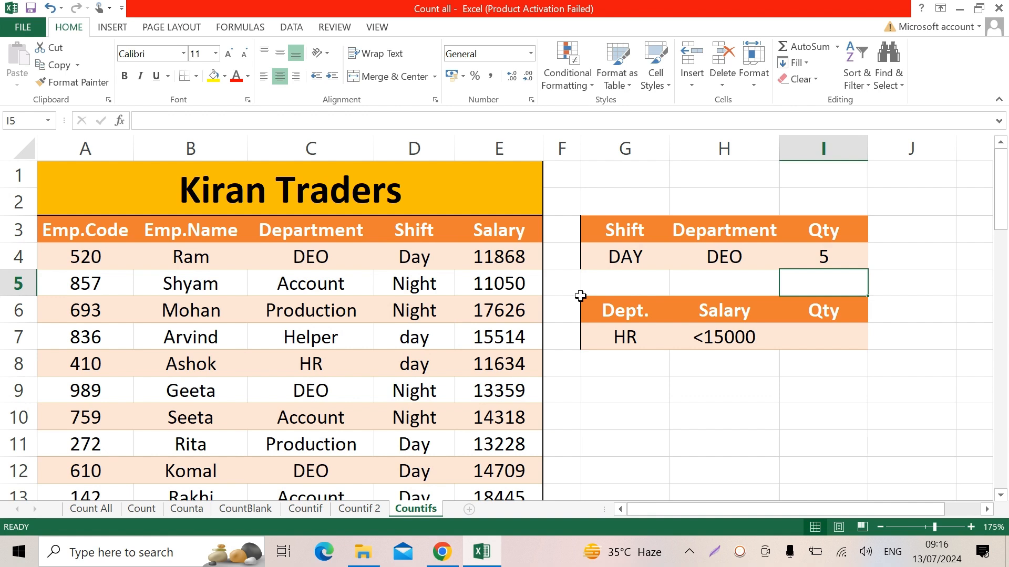
Set the shift criterion in G4 to night and the department criterion in H4 to account.
{"action": "key", "text": "Up"}
{"action": "key", "text": "Left"}
{"action": "key", "text": "Left"}
{"action": "type", "text": "night"}
{"action": "key", "text": "Return"}
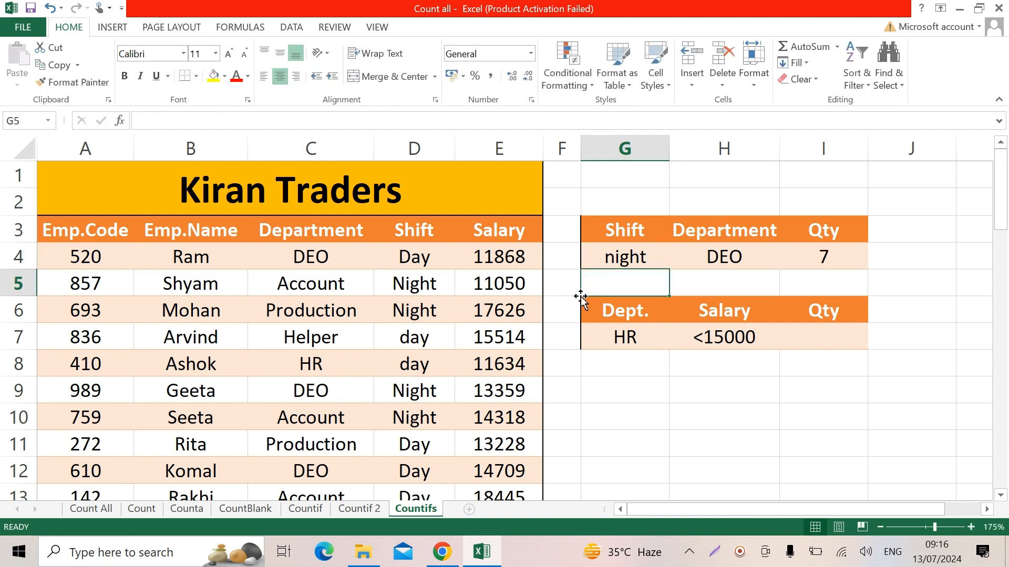
{"action": "key", "text": "Up"}
{"action": "key", "text": "Right"}
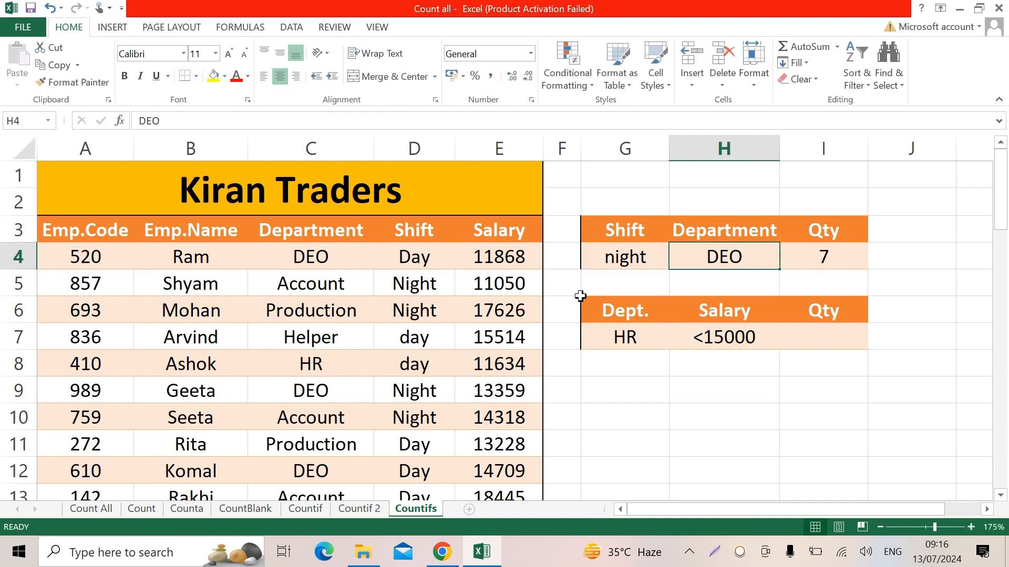
{"action": "type", "text": "account"}
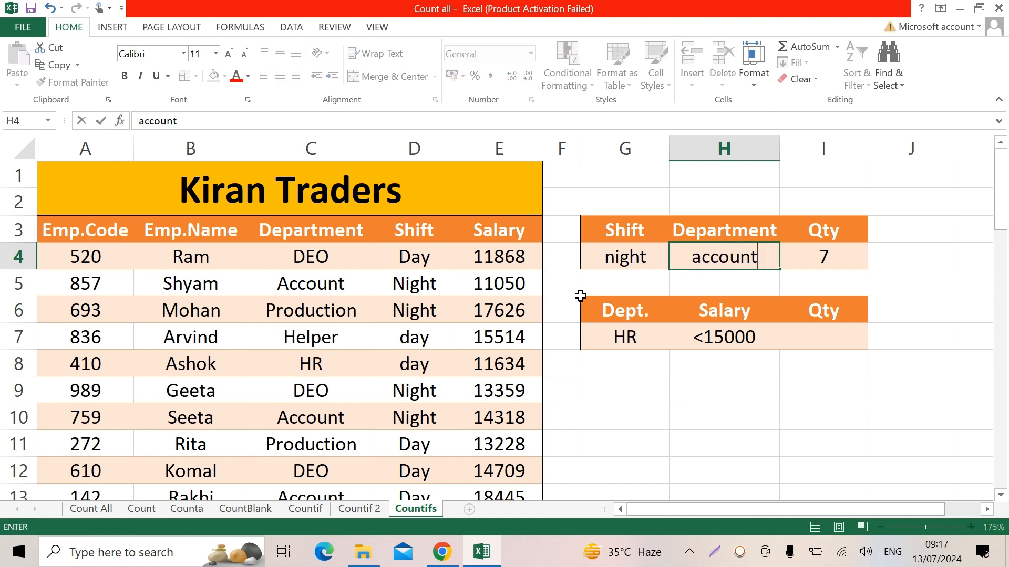
{"action": "key", "text": "Return"}
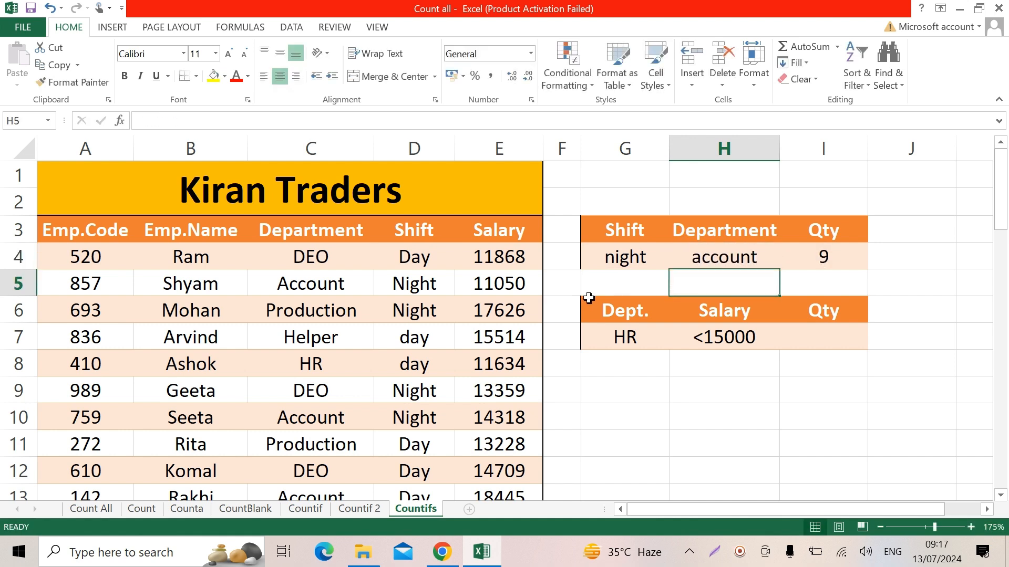
Set the shift criterion in G4 to day and the department criterion in H4 to helper.
{"action": "left_click", "coordinate": [652, 259]}
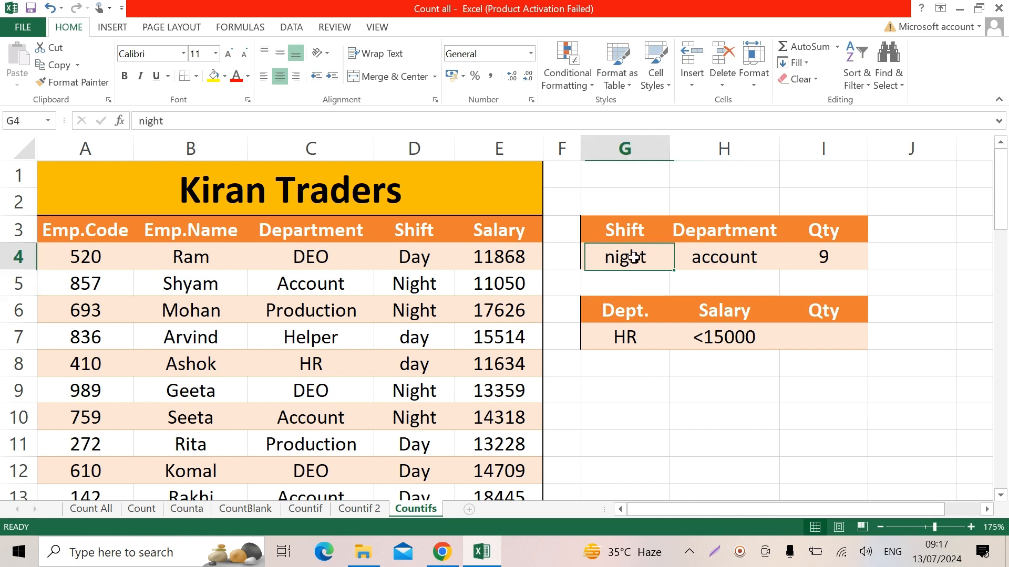
{"action": "type", "text": "day"}
{"action": "key", "text": "Return"}
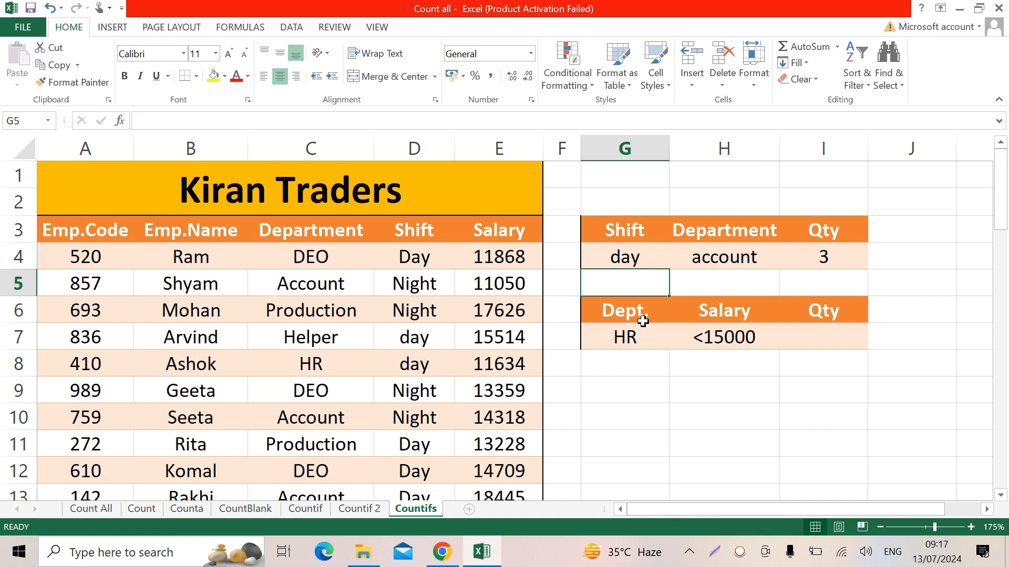
{"action": "key", "text": "Up"}
{"action": "key", "text": "Right"}
{"action": "type", "text": "helper"}
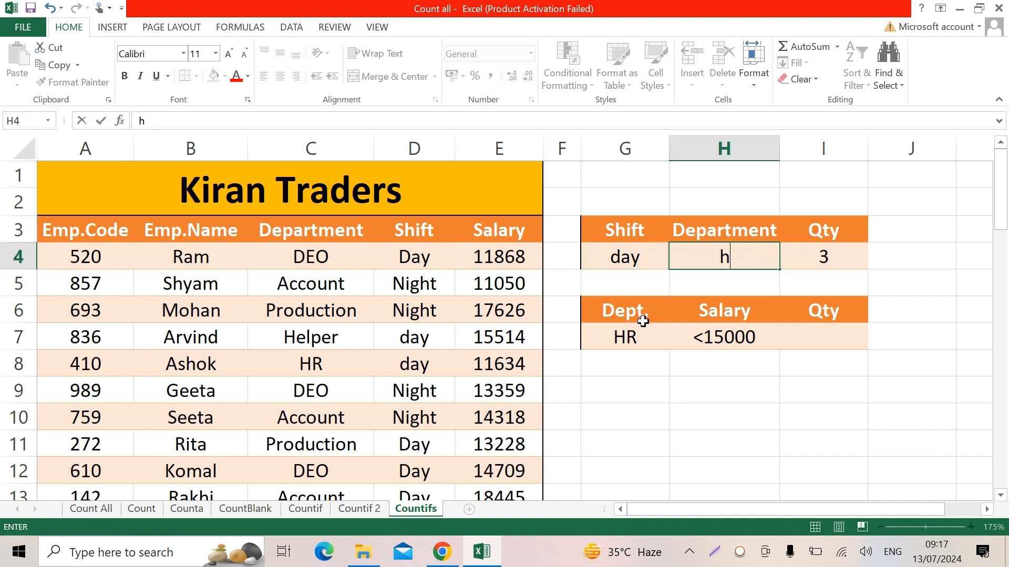
{"action": "key", "text": "Return"}
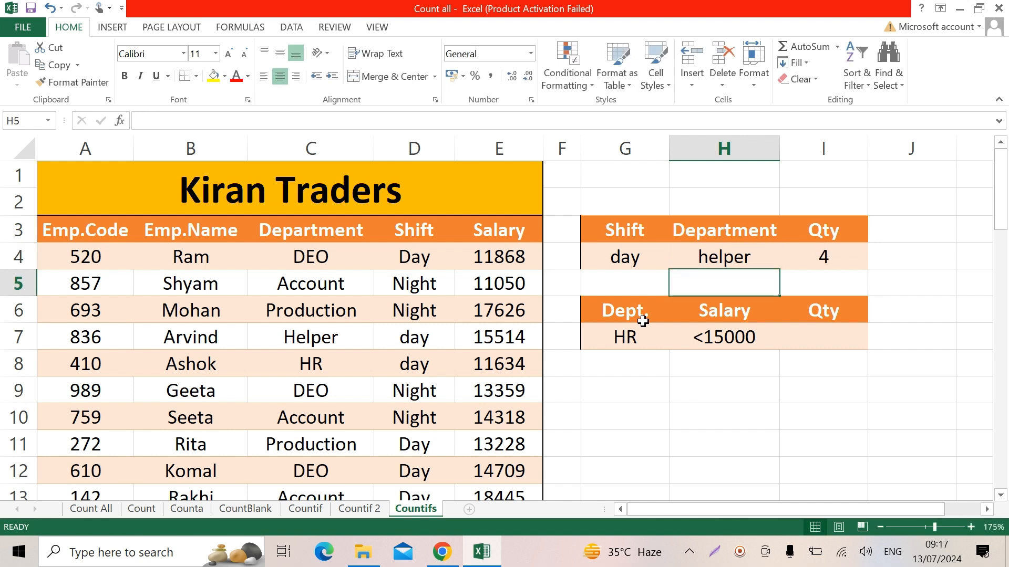
Set the shift criterion in G4 to night.
{"action": "key", "text": "Left"}
{"action": "key", "text": "Up"}
{"action": "type", "text": "night"}
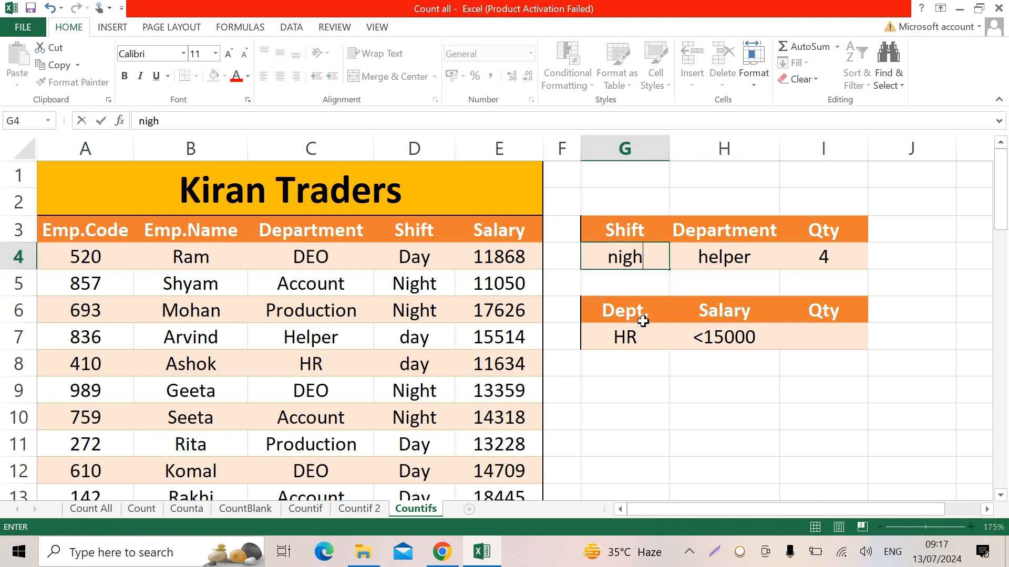
{"action": "key", "text": "Return"}
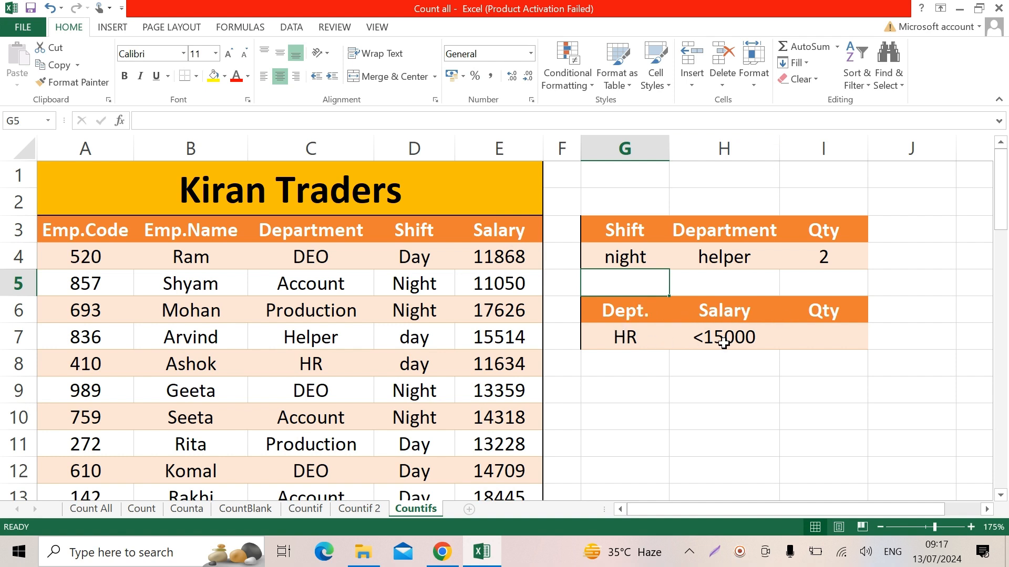
Begin a COUNTIFS formula in I7 with the whole Department column as first range and G7 as its criterion.
{"action": "left_click", "coordinate": [828, 334]}
{"action": "type", "text": "="}
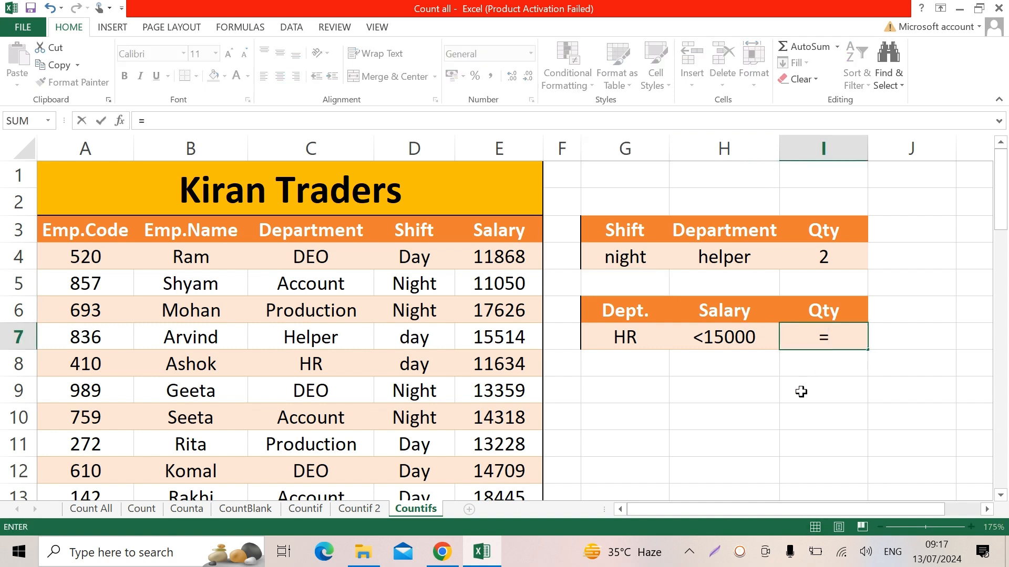
{"action": "type", "text": "countifs("}
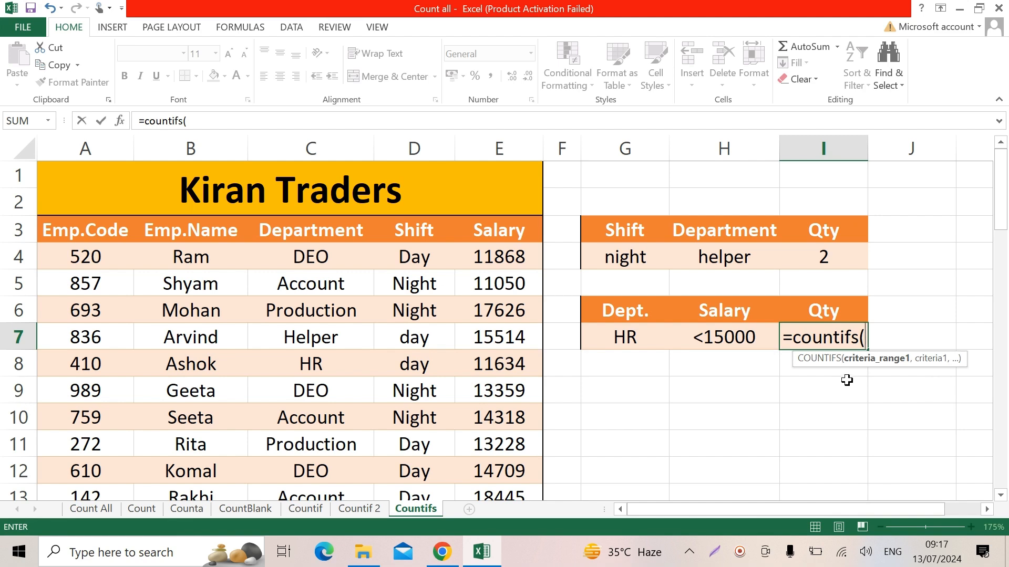
{"action": "left_click_drag", "start_coordinate": [329, 254], "coordinate": [321, 445]}
{"action": "type", "text": ","}
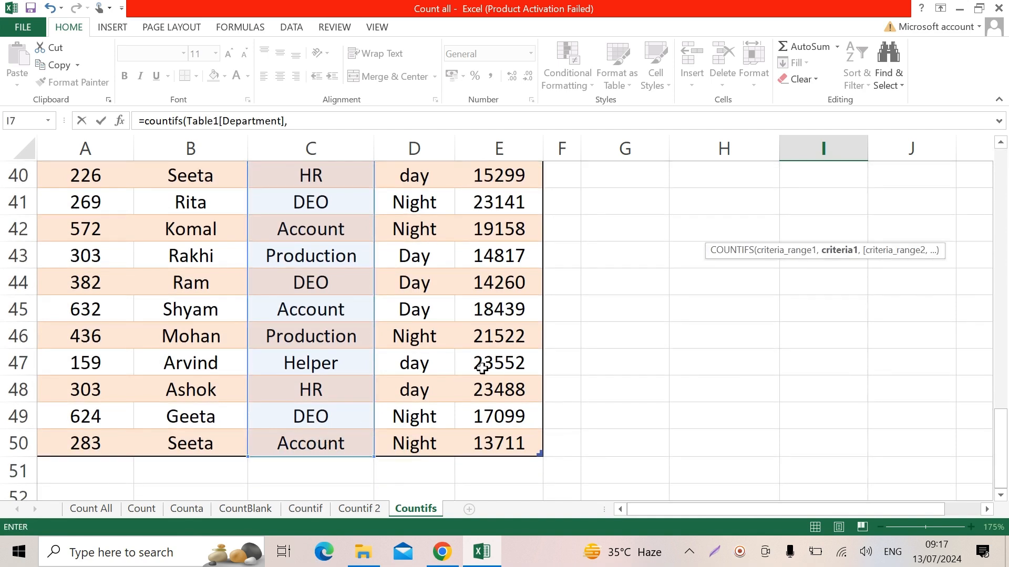
{"action": "scroll", "coordinate": [489, 366], "scroll_direction": "up", "scroll_amount": 13}
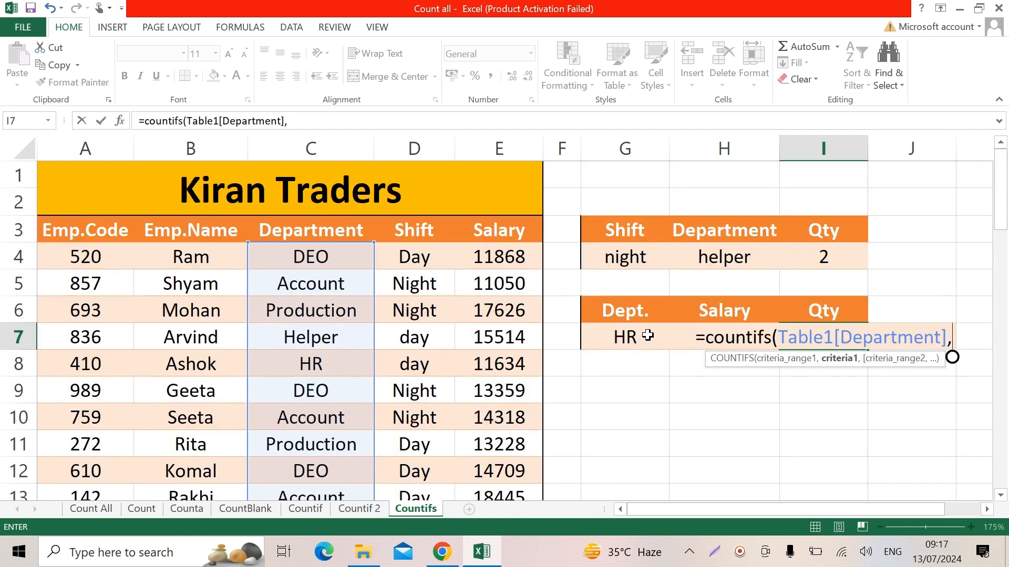
{"action": "left_click", "coordinate": [622, 339]}
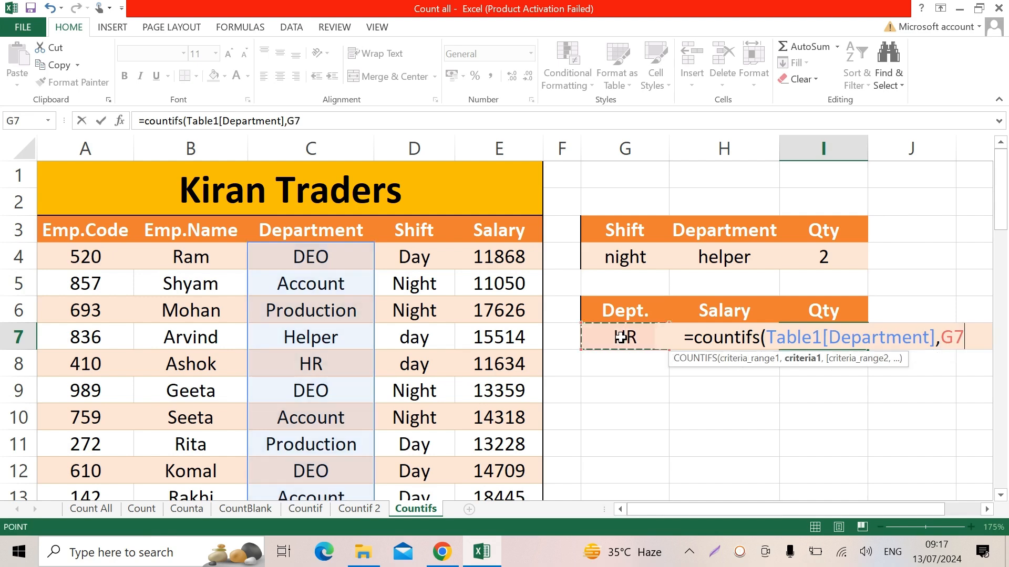
{"action": "type", "text": ","}
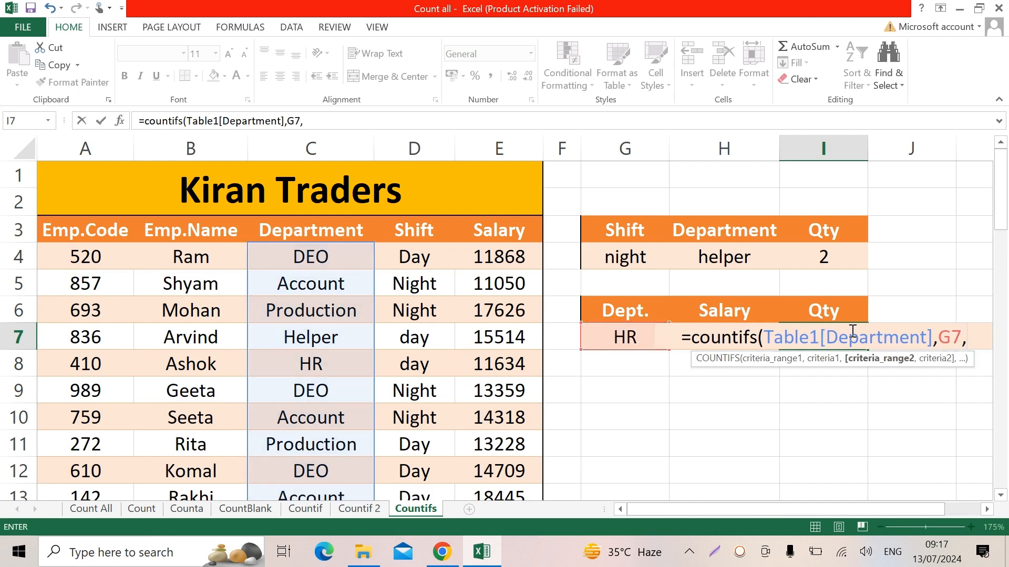
Complete the COUNTIFS formula in I7 with the whole Salary column as second range and H7 as its criterion.
{"action": "left_click_drag", "start_coordinate": [509, 250], "coordinate": [502, 444]}
{"action": "type", "text": ","}
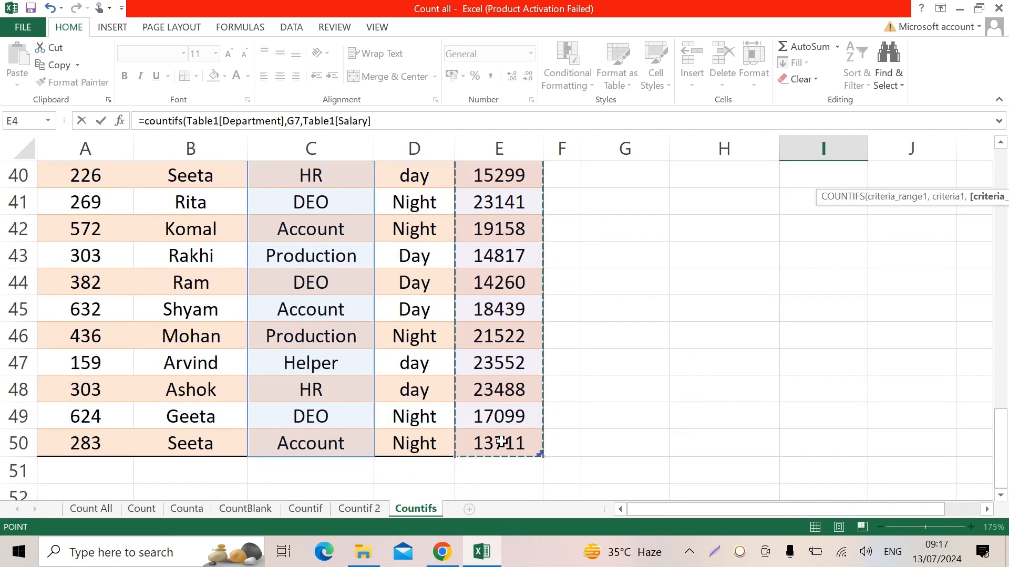
{"action": "scroll", "coordinate": [763, 351], "scroll_direction": "up", "scroll_amount": 2}
{"action": "scroll", "coordinate": [763, 351], "scroll_direction": "up", "scroll_amount": 11}
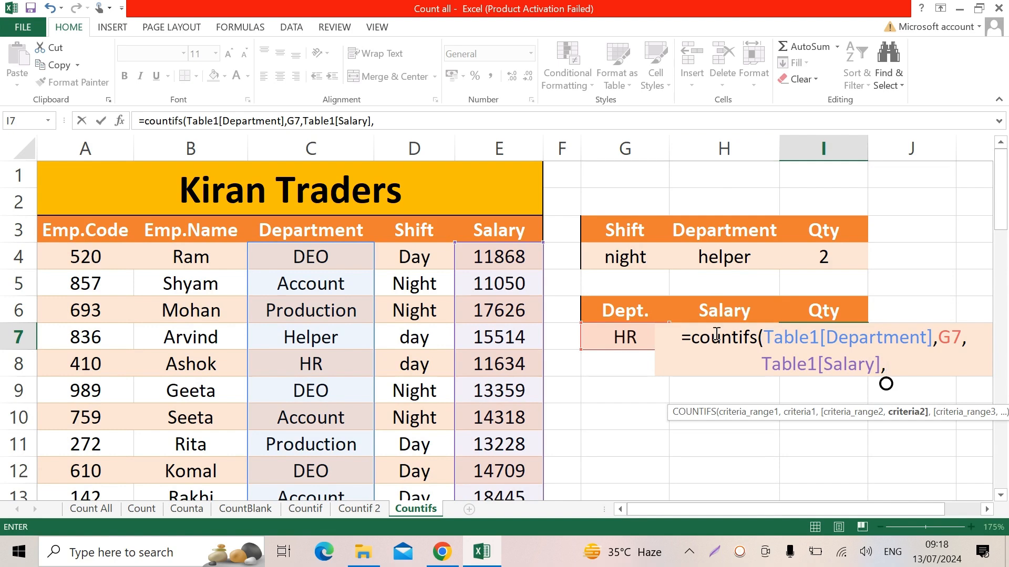
{"action": "type", "text": "h7)"}
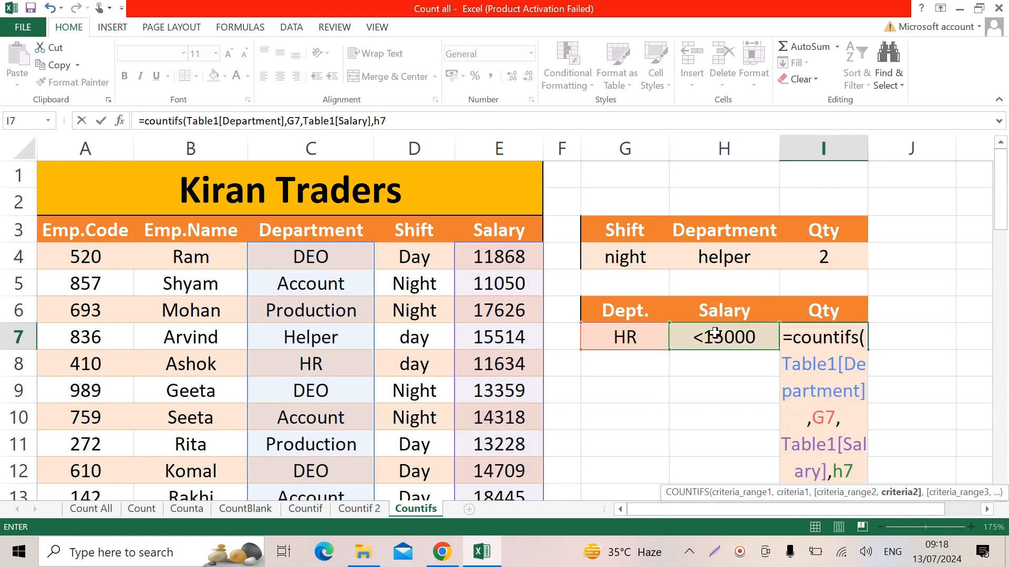
{"action": "key", "text": "Return"}
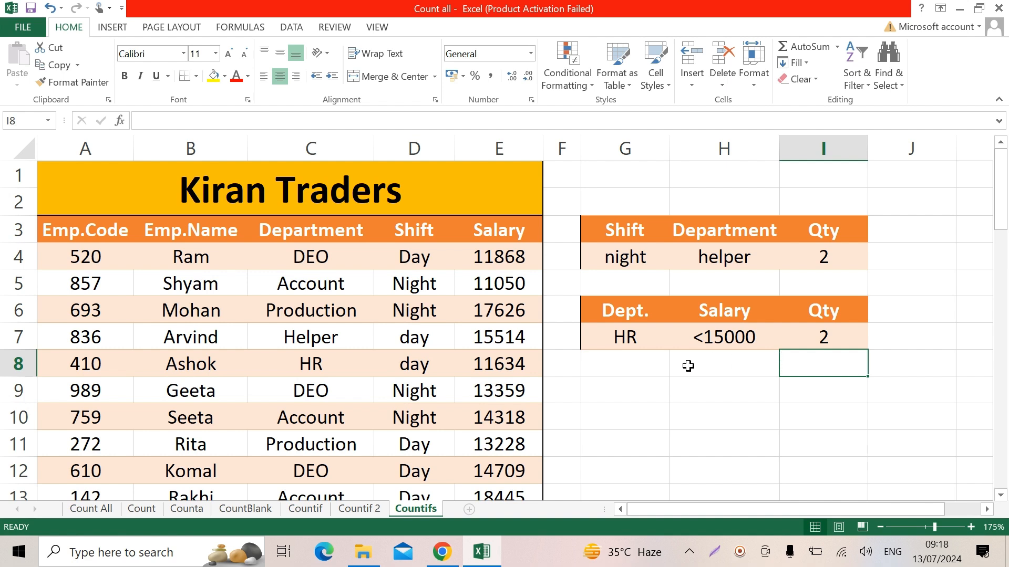
Set the department criterion in G7 to deo and the salary criterion in H7 to >20000.
{"action": "left_click", "coordinate": [628, 334]}
{"action": "type", "text": "deo"}
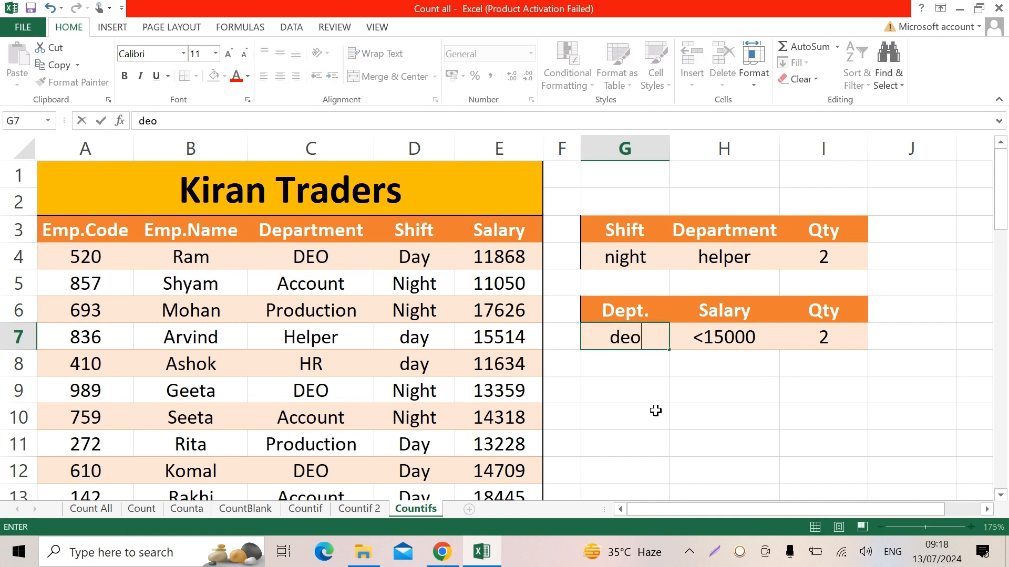
{"action": "key", "text": "Return"}
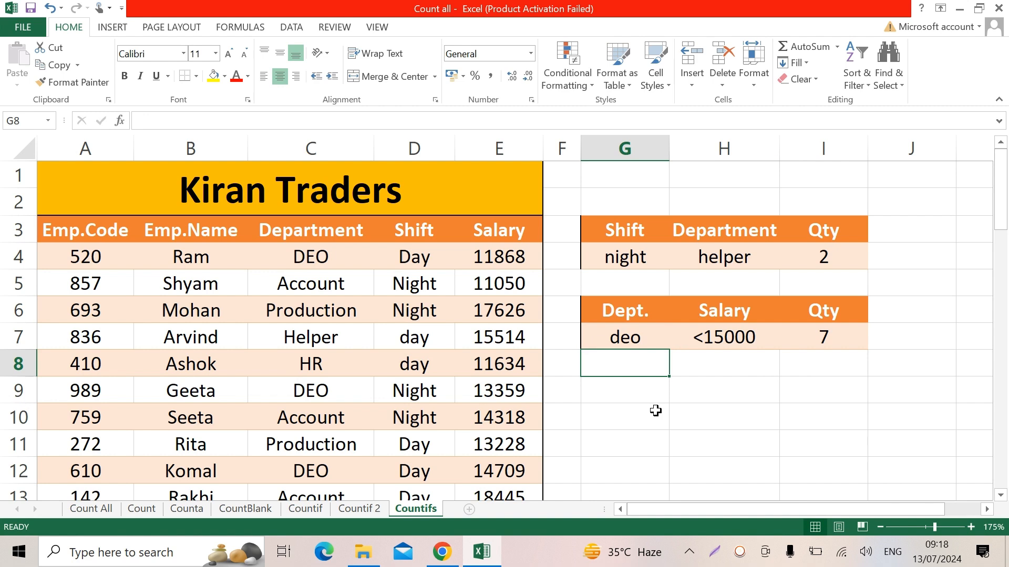
{"action": "key", "text": "Up"}
{"action": "key", "text": "Right"}
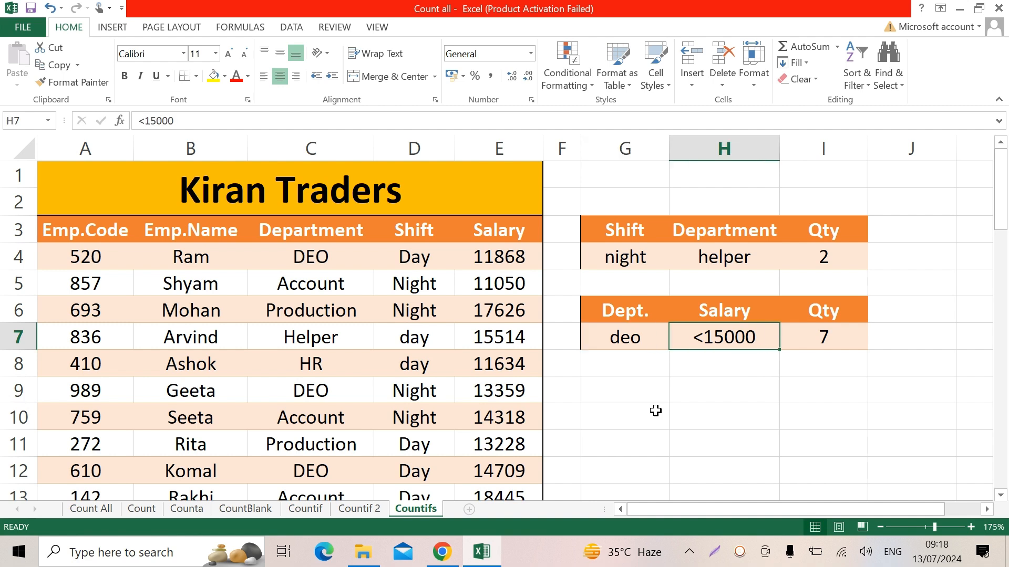
{"action": "type", "text": ">20"}
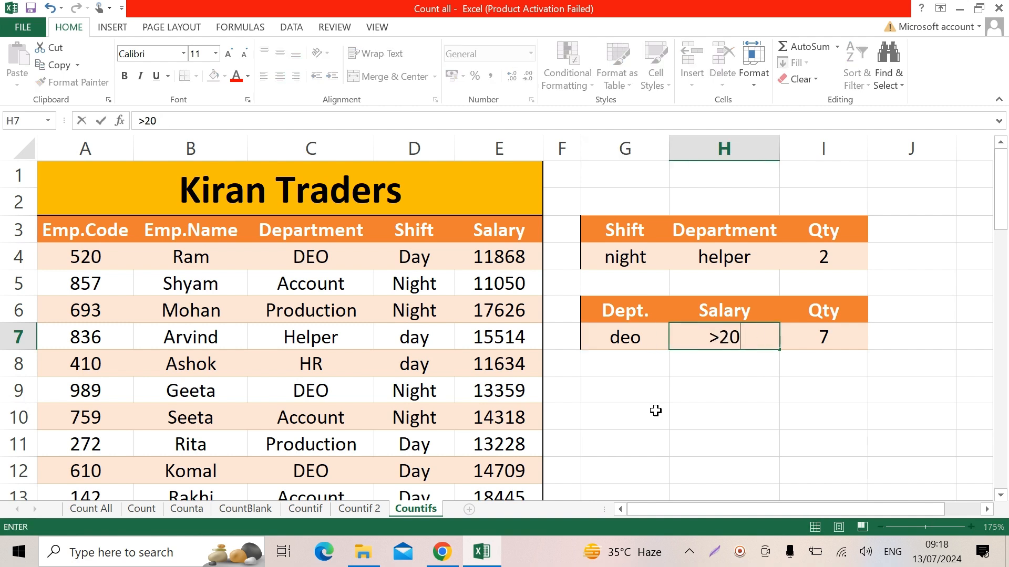
{"action": "type", "text": "000"}
{"action": "key", "text": "Return"}
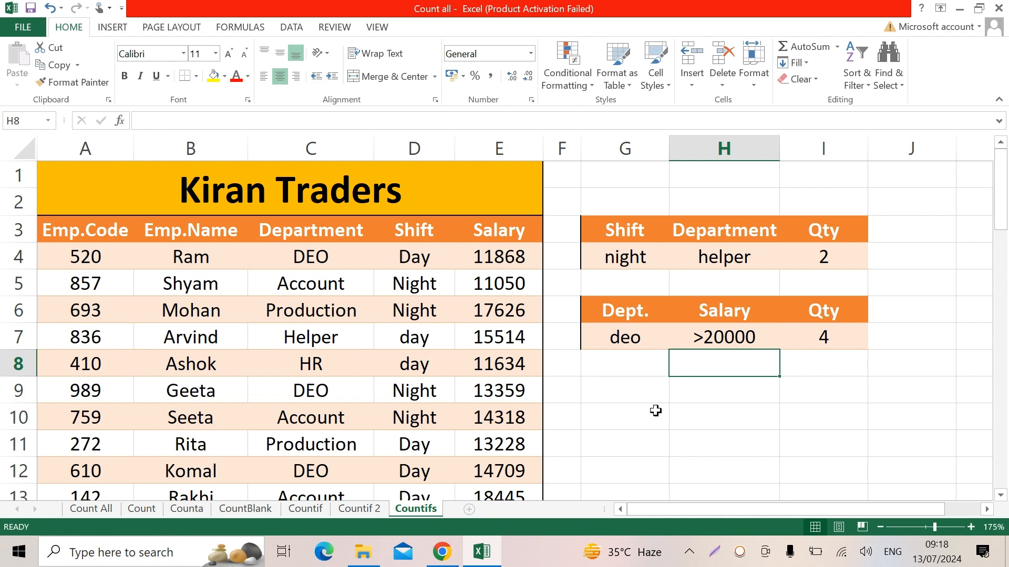
Set the department criterion in G7 to account.
{"action": "key", "text": "Up"}
{"action": "key", "text": "Left"}
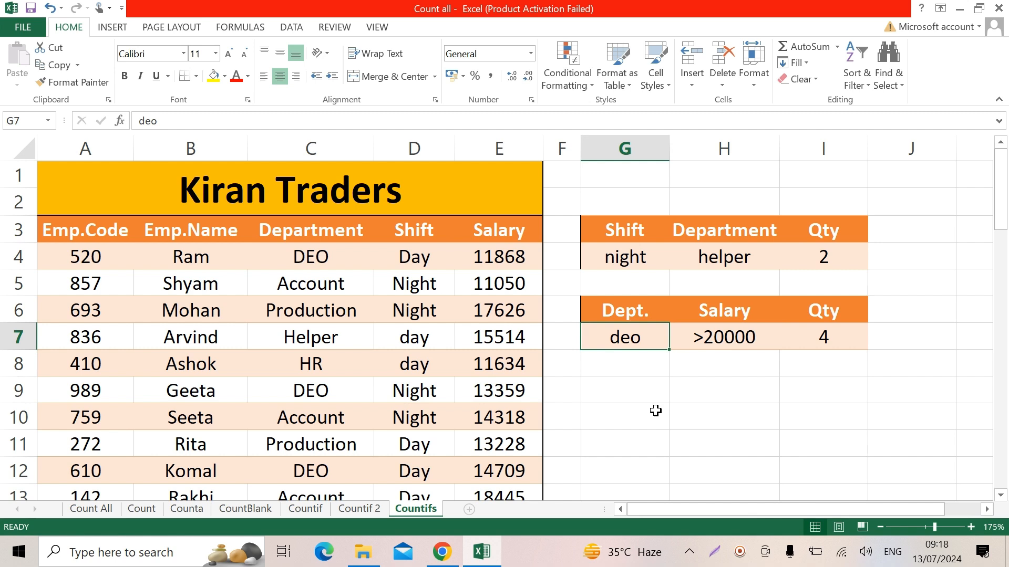
{"action": "type", "text": "account"}
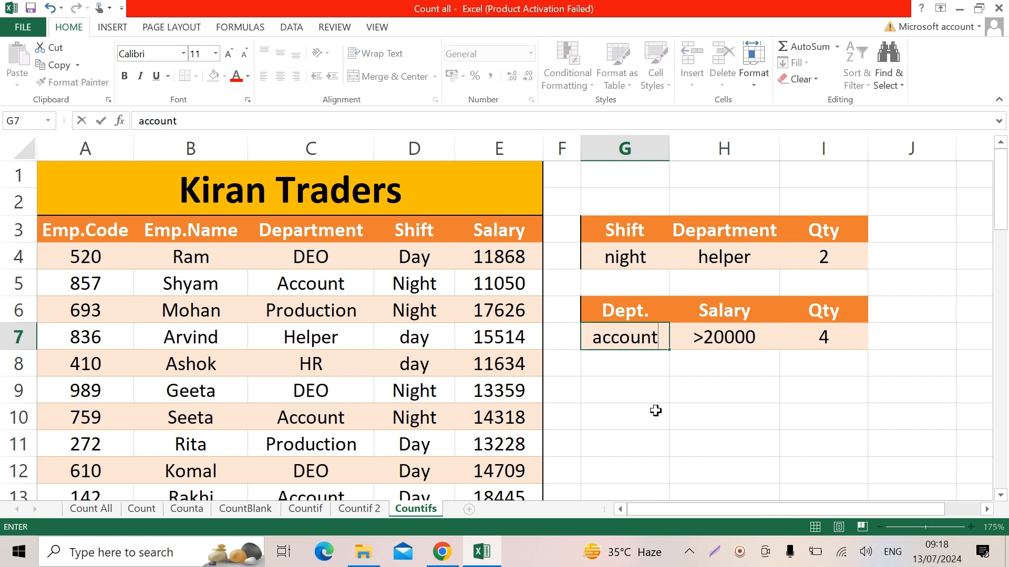
{"action": "key", "text": "Return"}
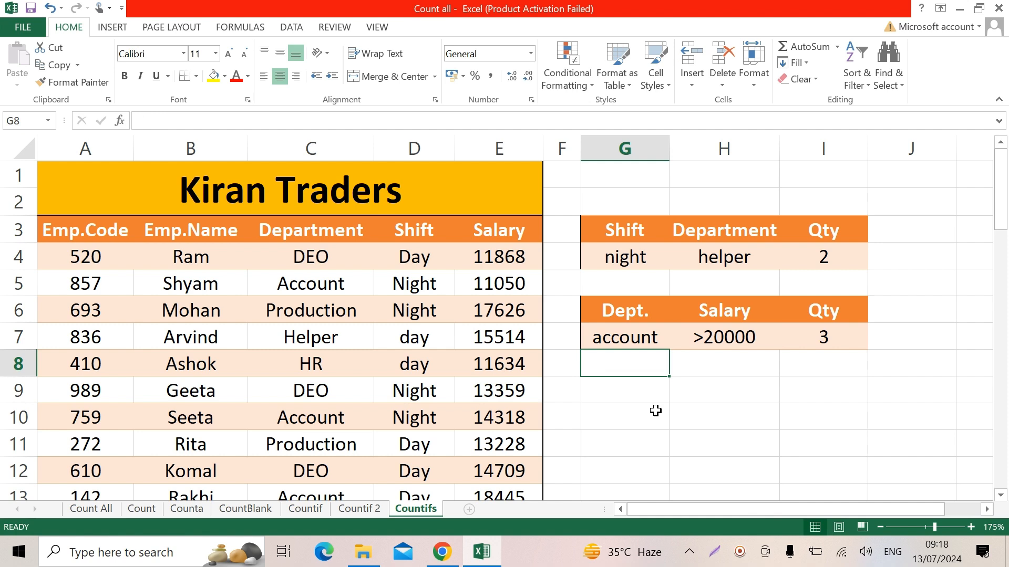
Set the department criterion in G7 to helper and the salary criterion in H7 to <15000.
{"action": "key", "text": "Up"}
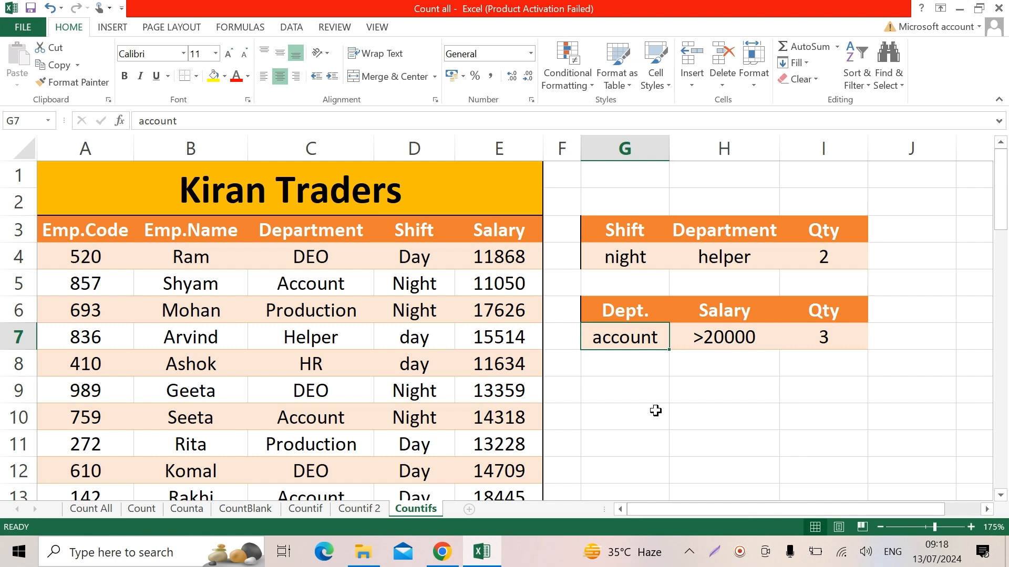
{"action": "type", "text": "helper"}
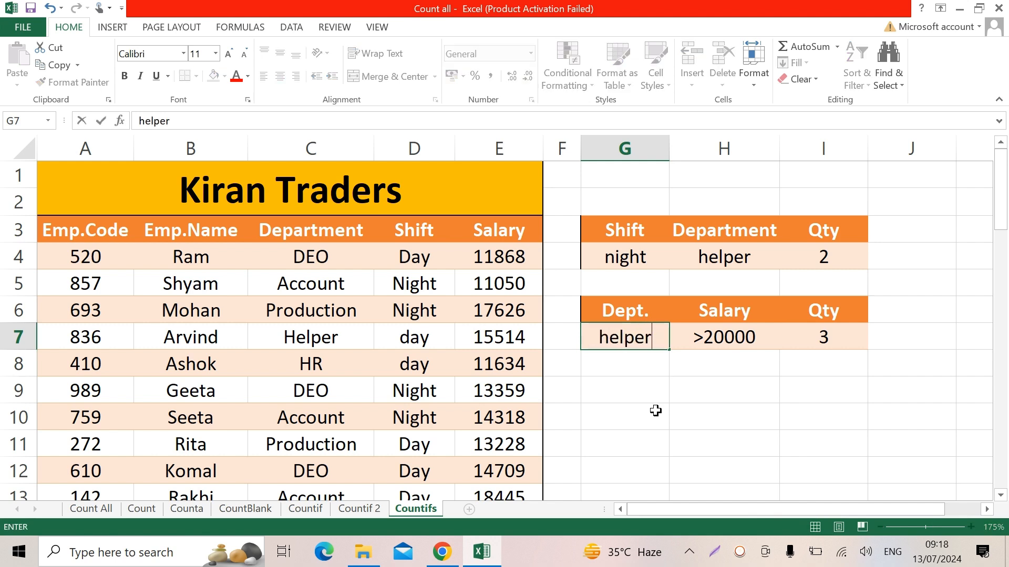
{"action": "key", "text": "Return"}
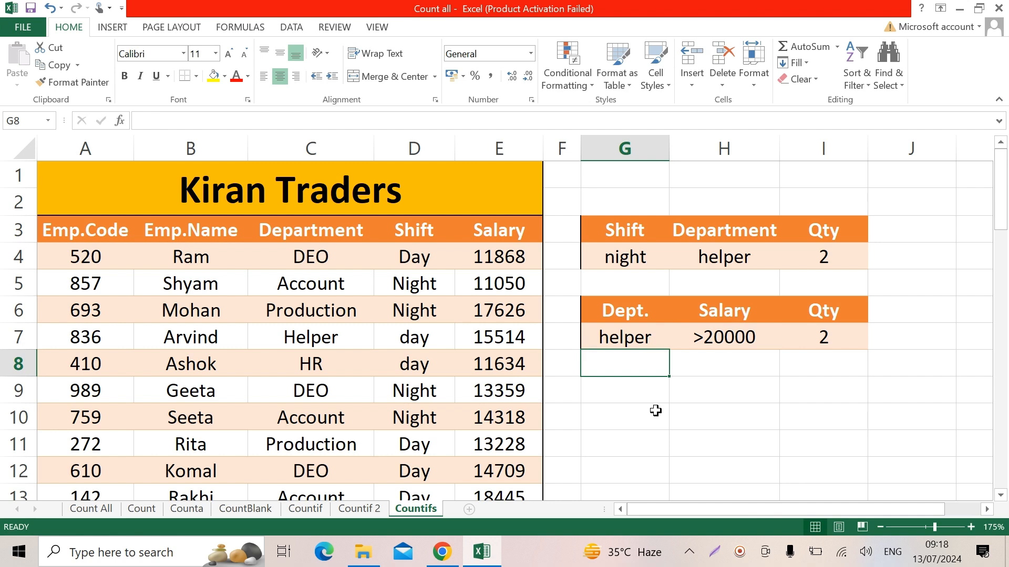
{"action": "key", "text": "Up"}
{"action": "key", "text": "Right"}
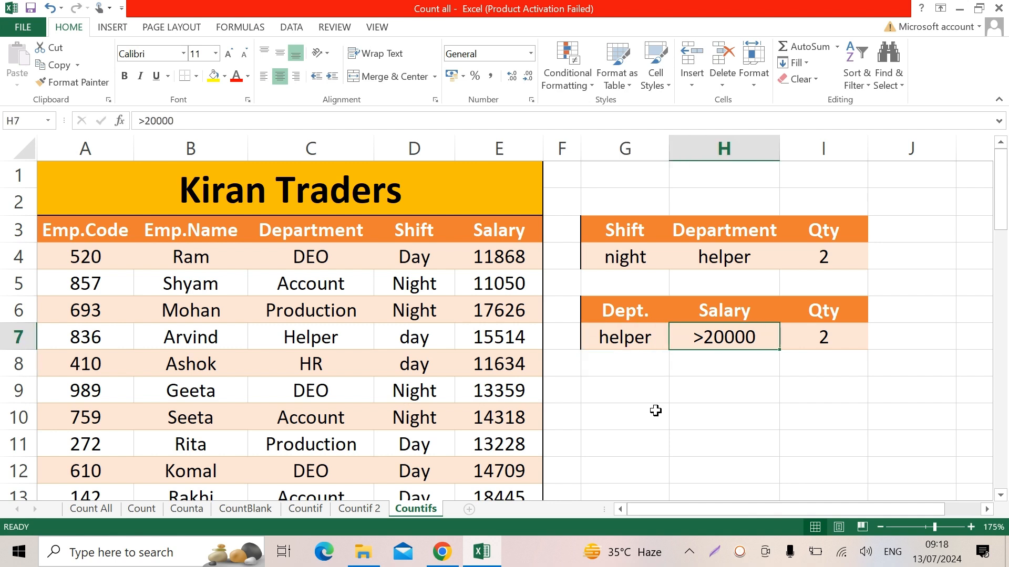
{"action": "type", "text": "<"}
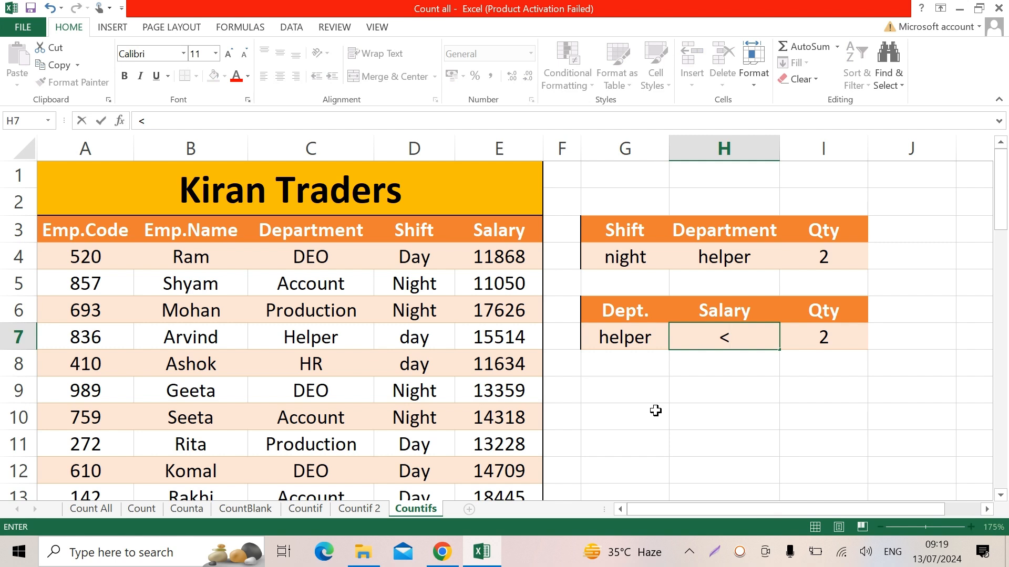
{"action": "type", "text": "15000"}
{"action": "key", "text": "Return"}
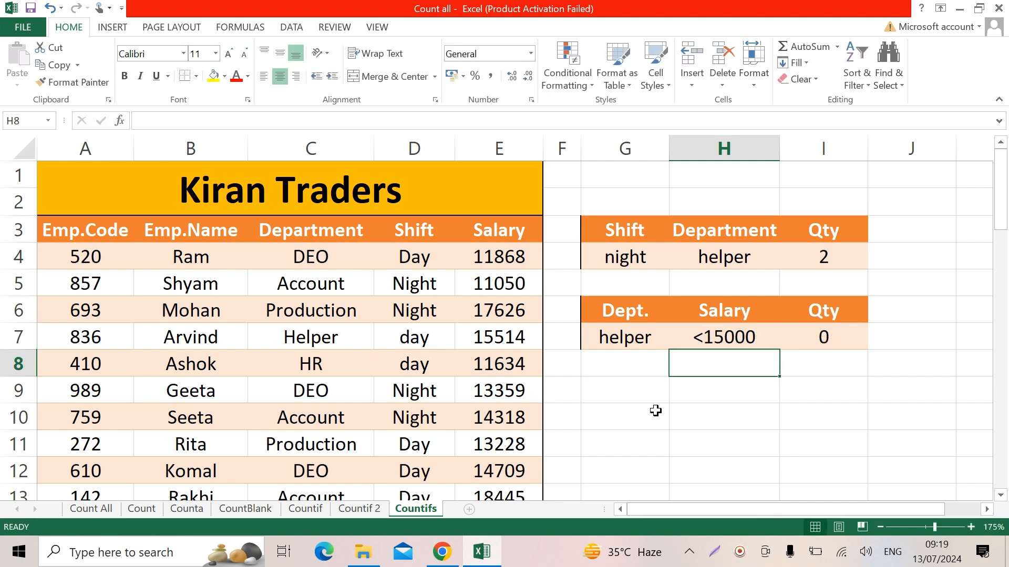